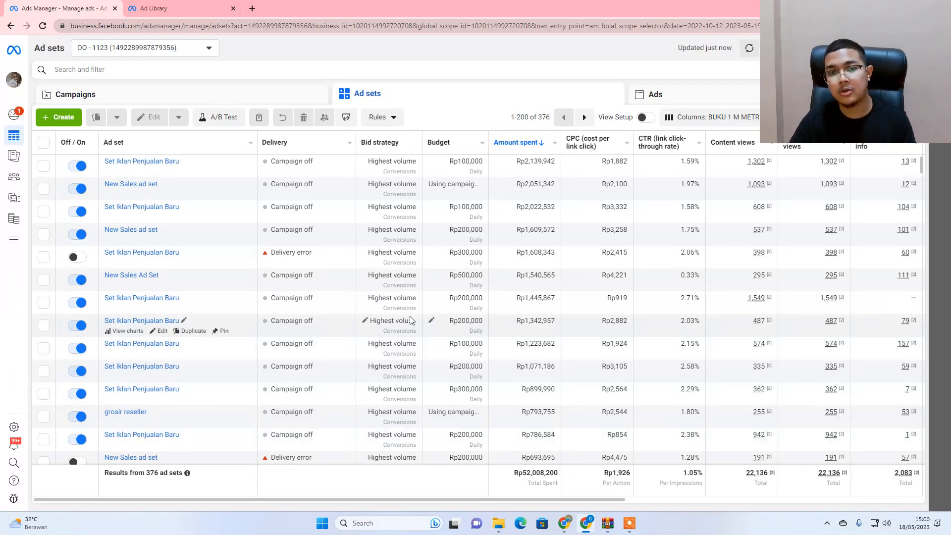
Step: Switch to the Ad Library and examine the "property" ads, expanding the full text of the Property office-sale ad
click(210, 6)
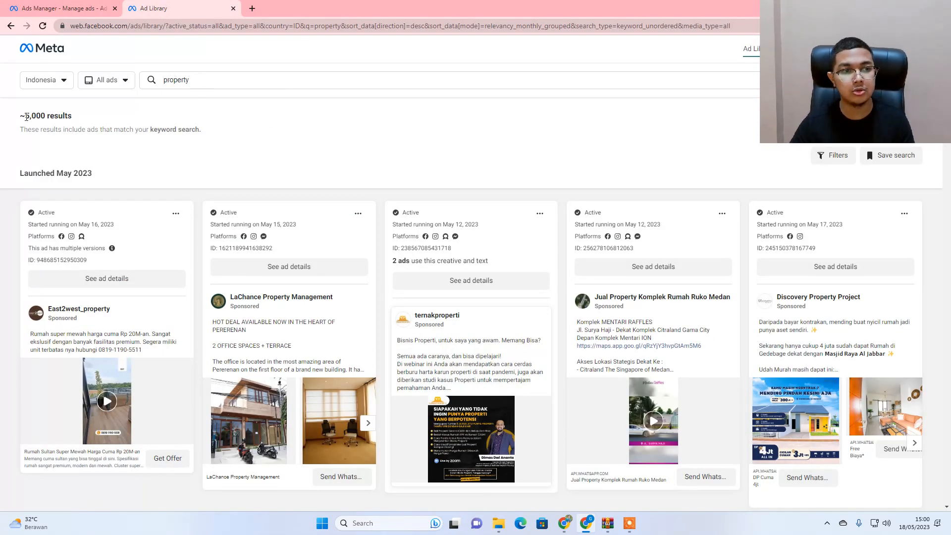
drag(25, 116, 75, 119)
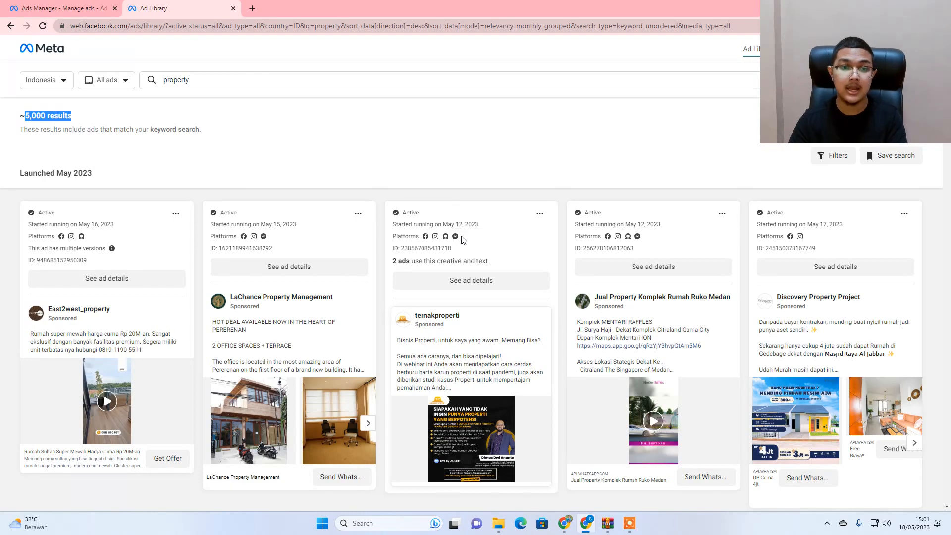
scroll(453, 253, down, 6)
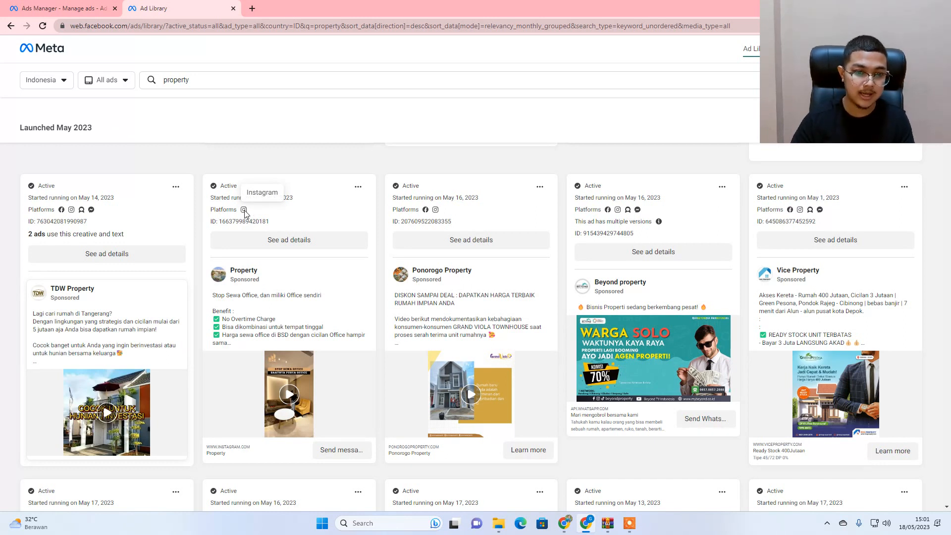
click(283, 299)
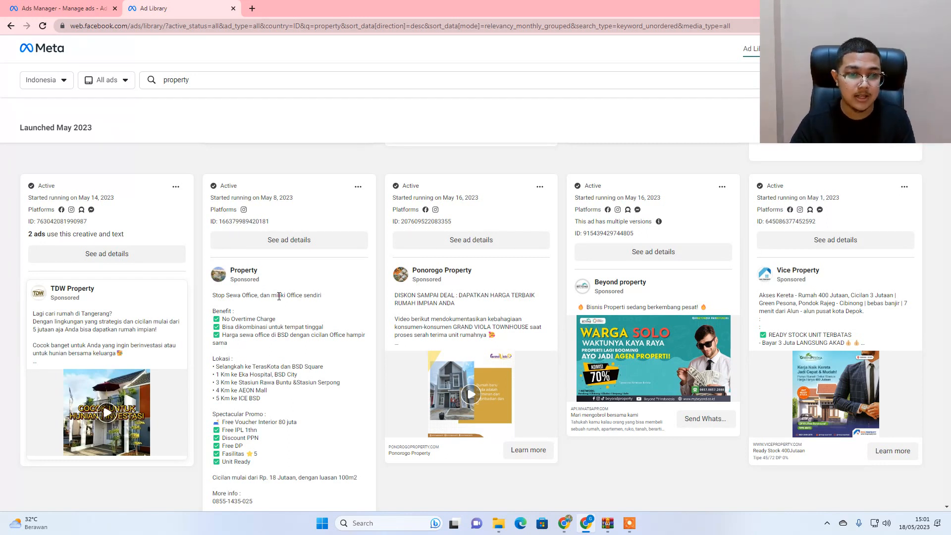
scroll(278, 296, down, 1)
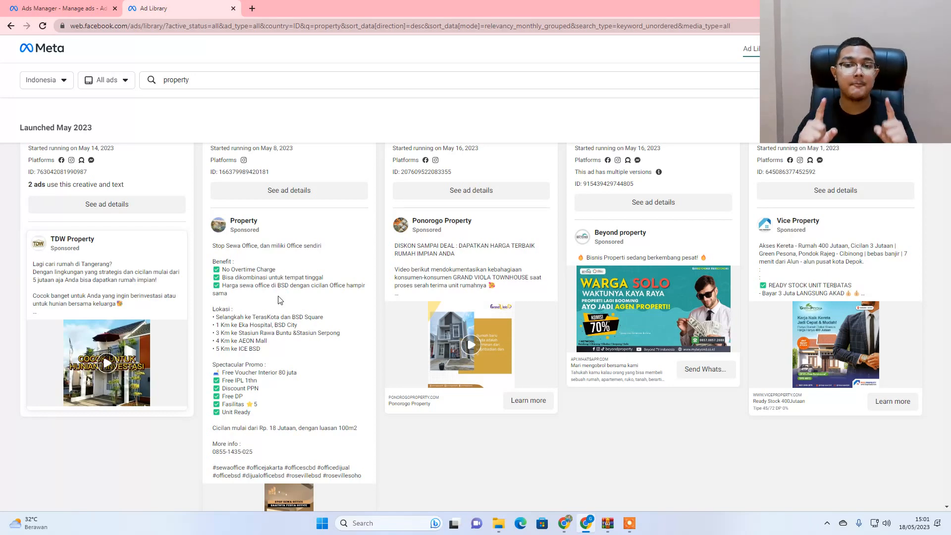
scroll(280, 300, up, 10)
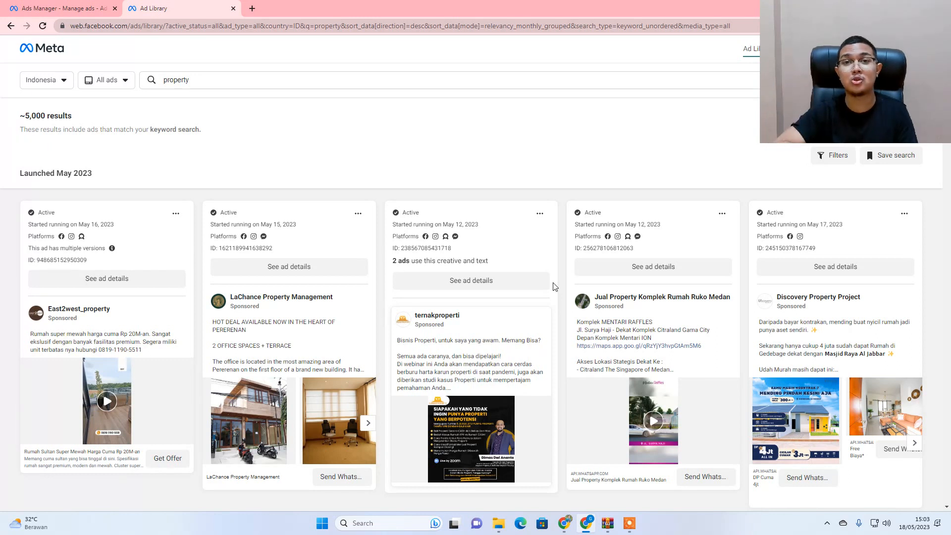
Step: Expand the ternakproperti ad's text and examine the Property office ad's copy, video creative and contact line
scroll(554, 286, down, 2)
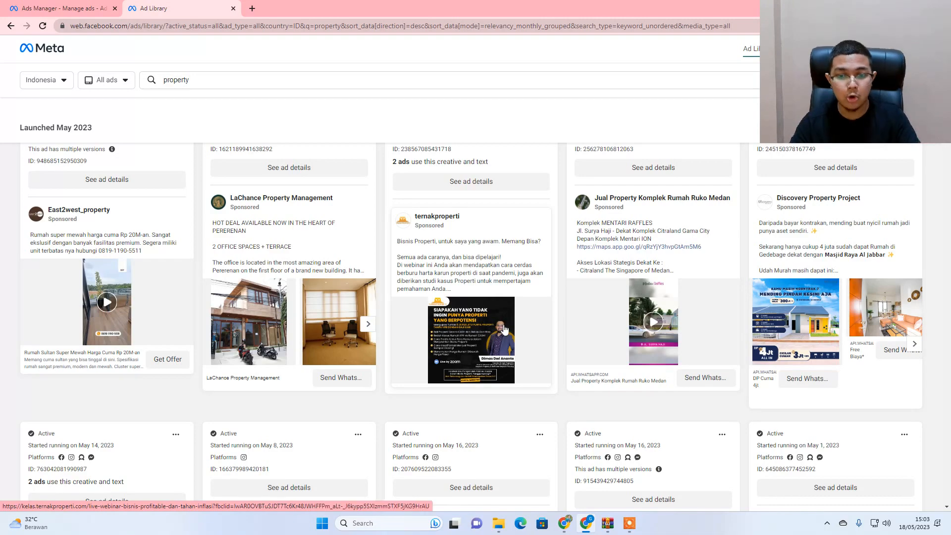
drag(508, 276, 396, 241)
scroll(622, 251, down, 1)
scroll(594, 273, down, 5)
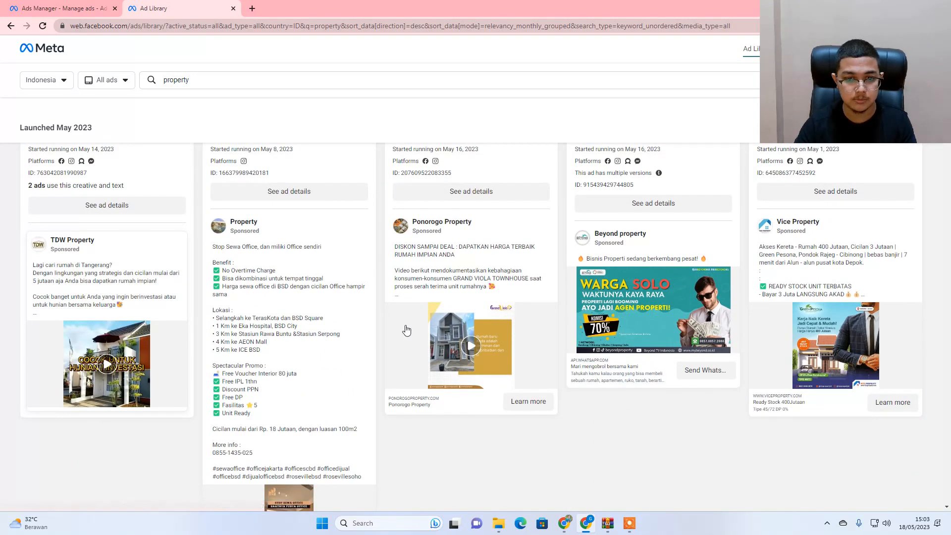
scroll(346, 356, down, 2)
scroll(238, 327, up, 2)
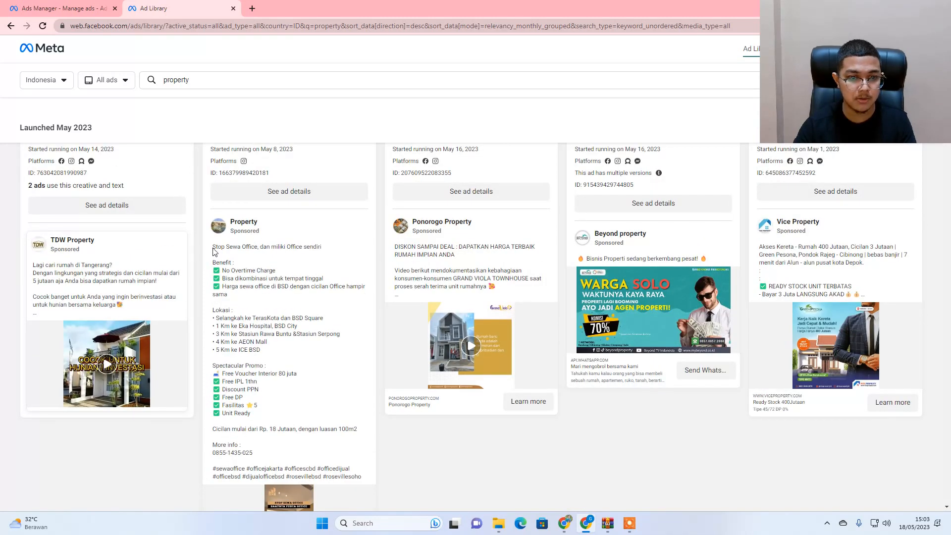
drag(214, 252, 353, 377)
scroll(347, 406, down, 2)
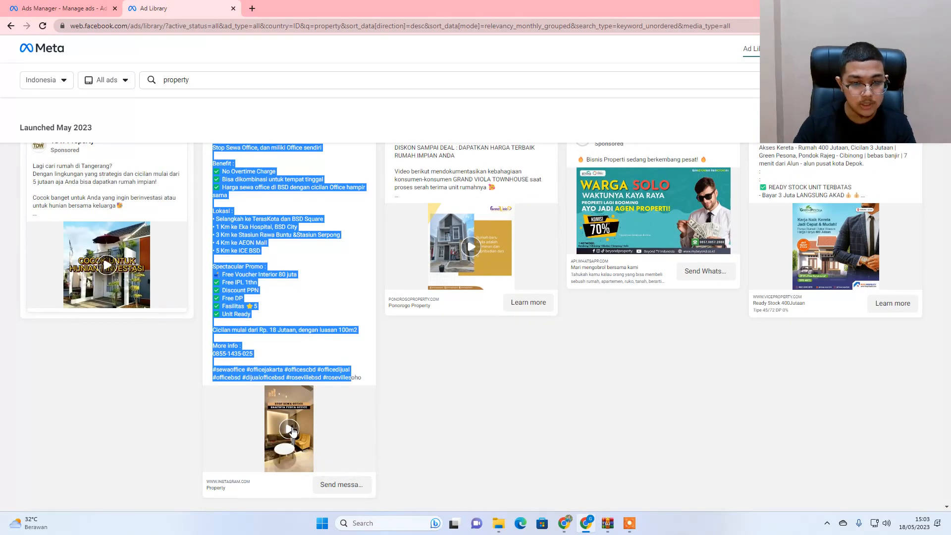
scroll(291, 445, down, 1)
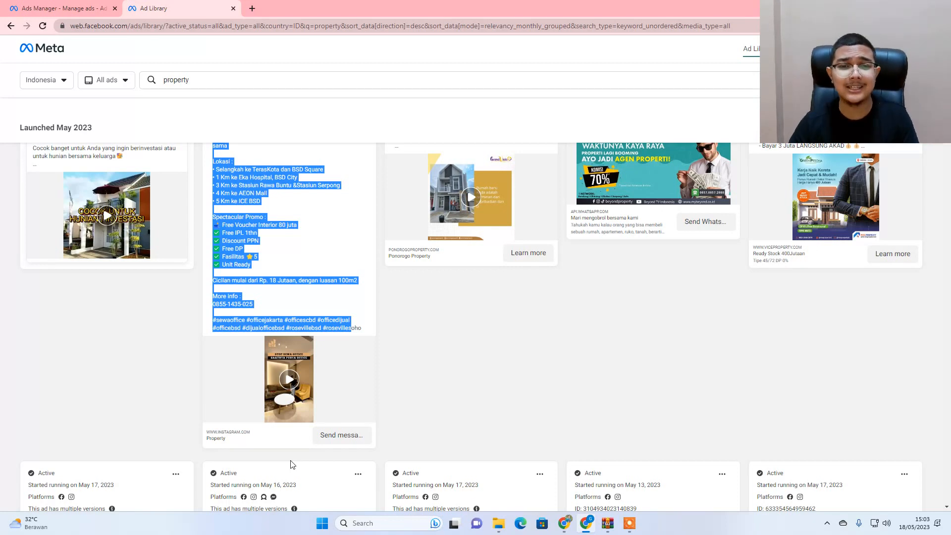
click(244, 303)
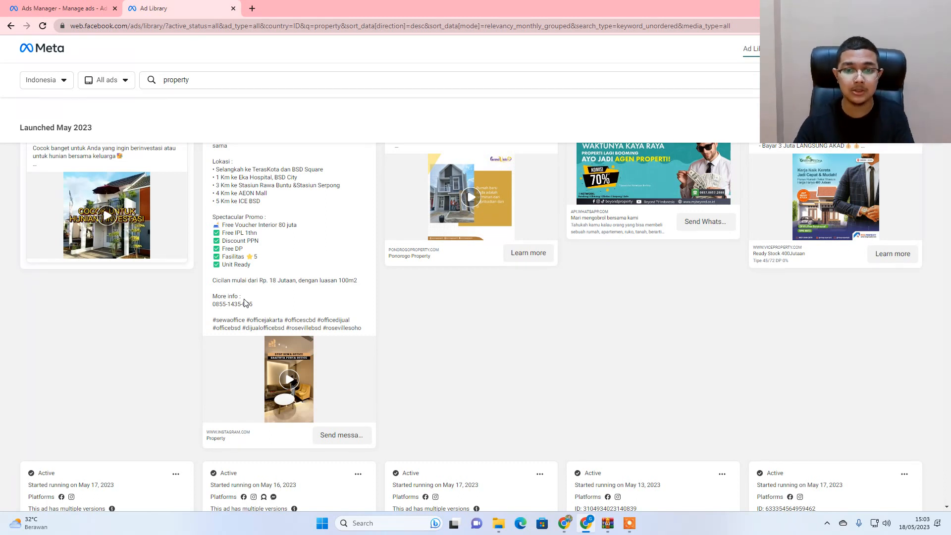
Step: Expand the text of the Discovery Property Project ad about a strategic home and compare it with the first listed ads
scroll(242, 305, down, 6)
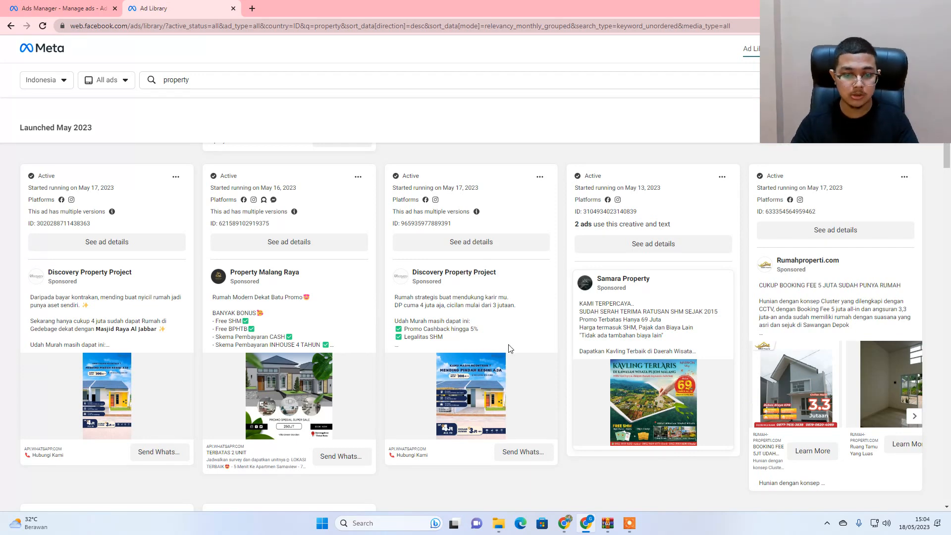
drag(470, 298, 494, 300)
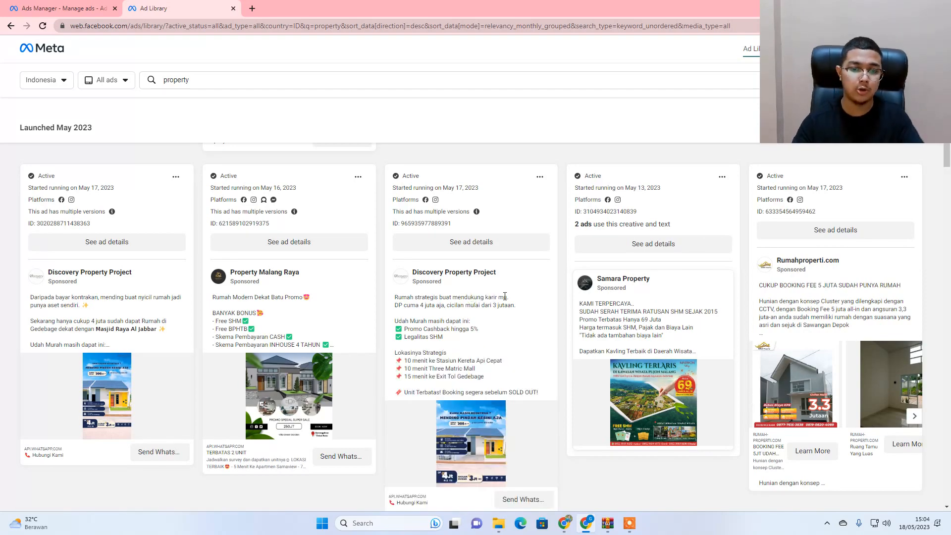
scroll(574, 286, up, 5)
scroll(574, 287, up, 10)
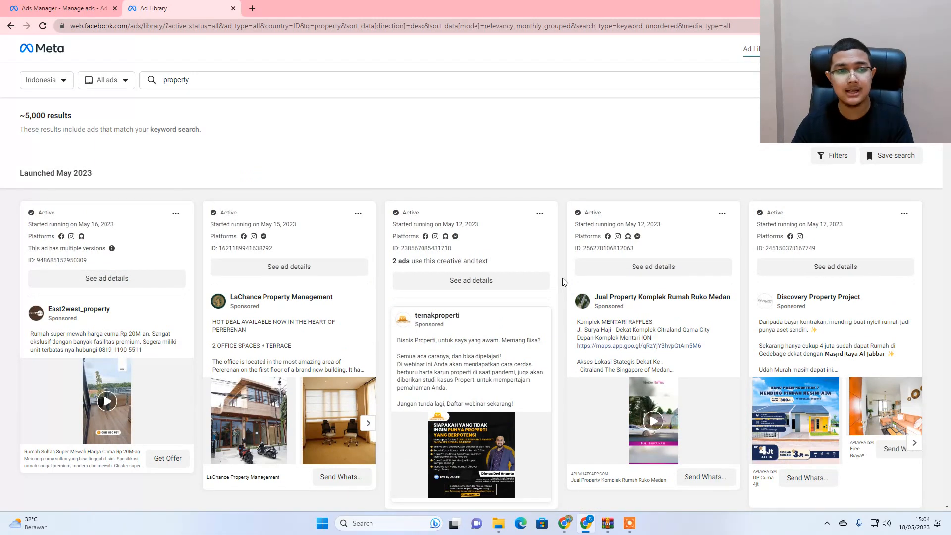
scroll(561, 275, down, 1)
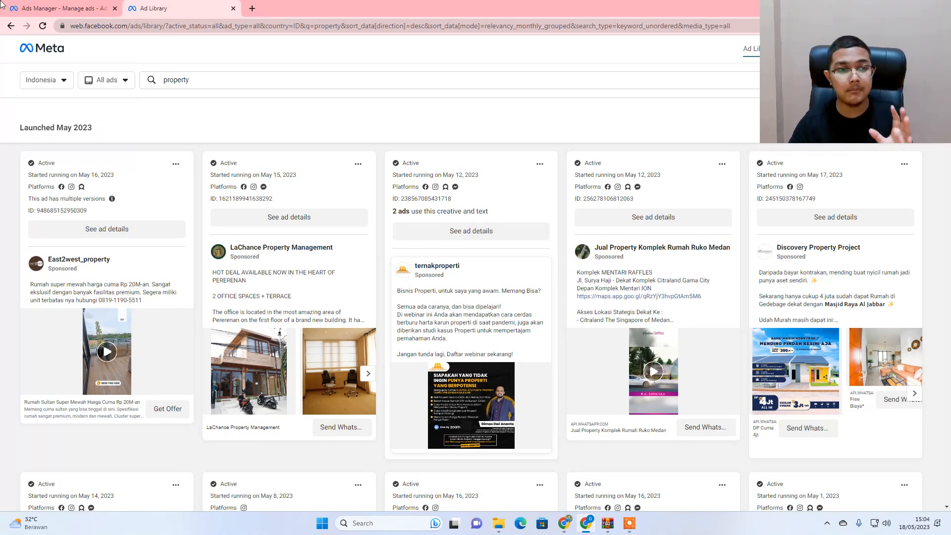
Step: Switch to Ads Manager and create a new auction campaign with the Sales objective and the manual sales setup
click(18, 9)
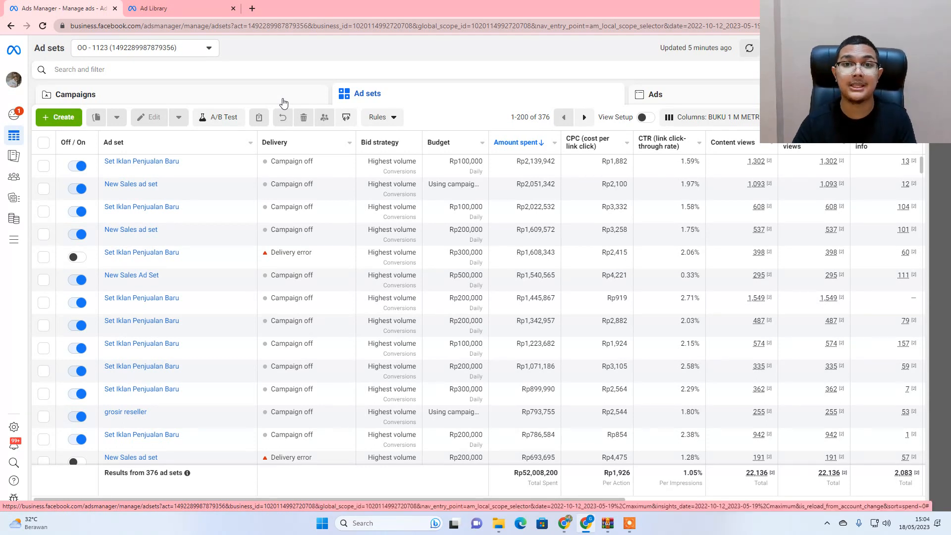
click(54, 122)
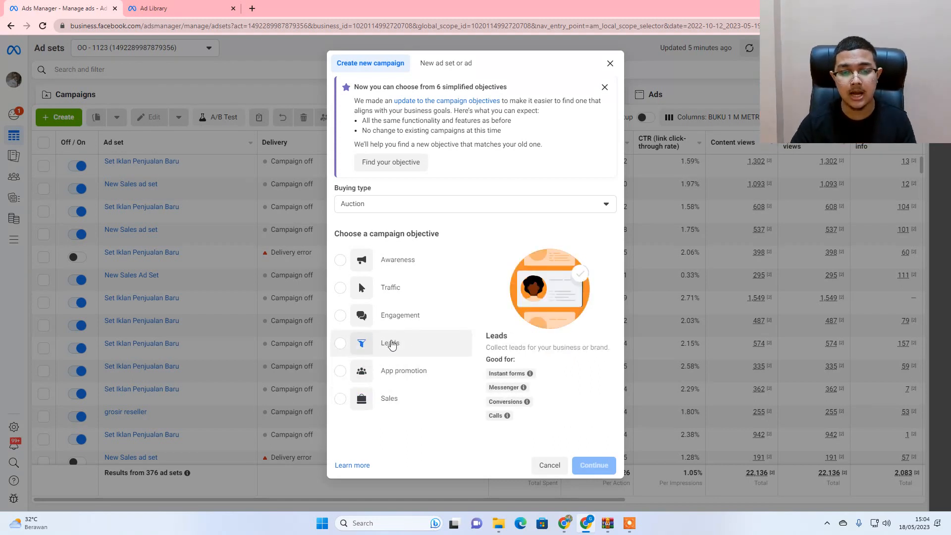
click(432, 404)
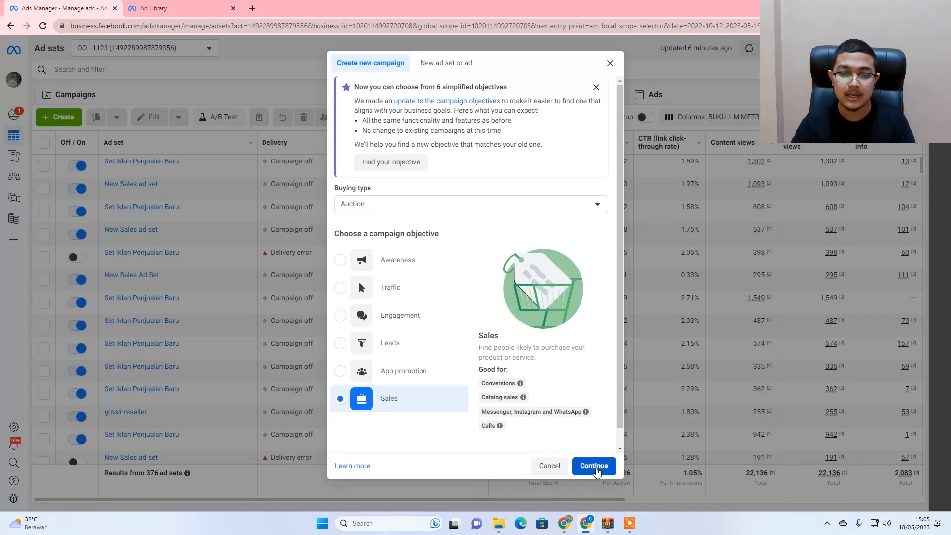
click(595, 467)
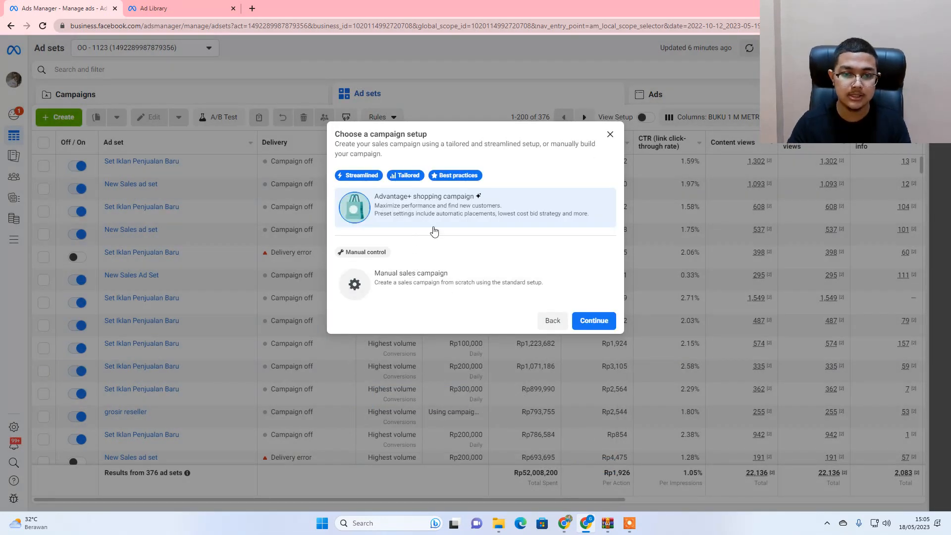
click(437, 286)
click(599, 321)
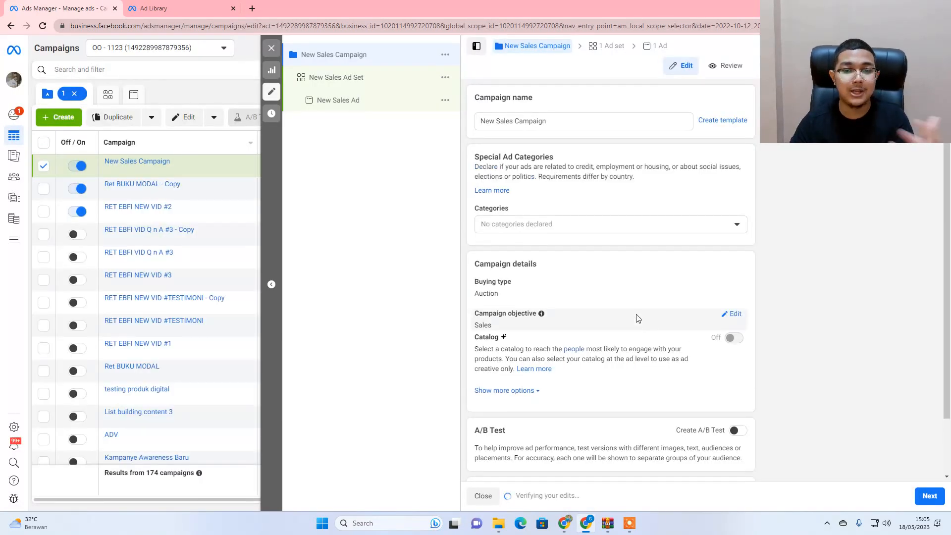
Step: Keep the campaign-level defaults and set the ad set's pixel to PIXEL ZA with Add to cart as the conversion event
scroll(636, 310, down, 2)
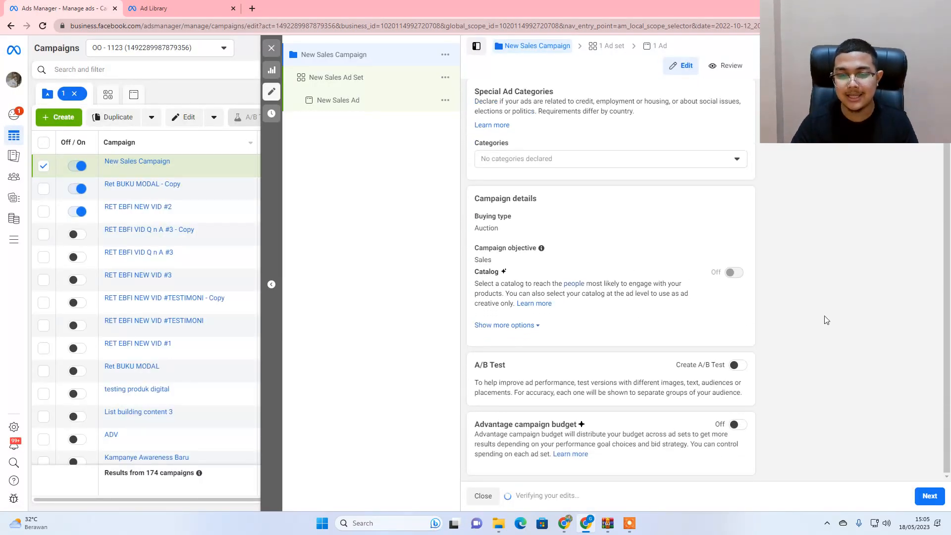
click(934, 497)
scroll(538, 241, down, 5)
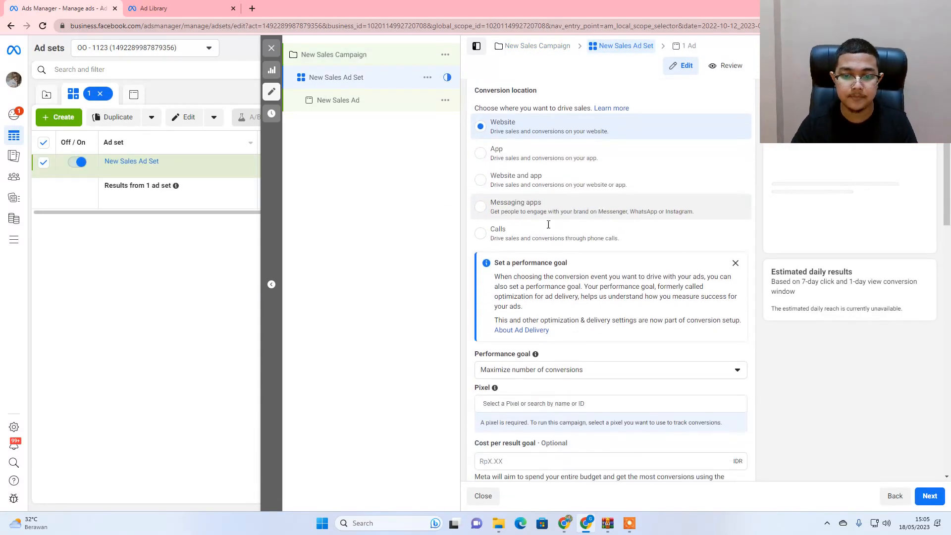
scroll(538, 241, down, 1)
click(526, 242)
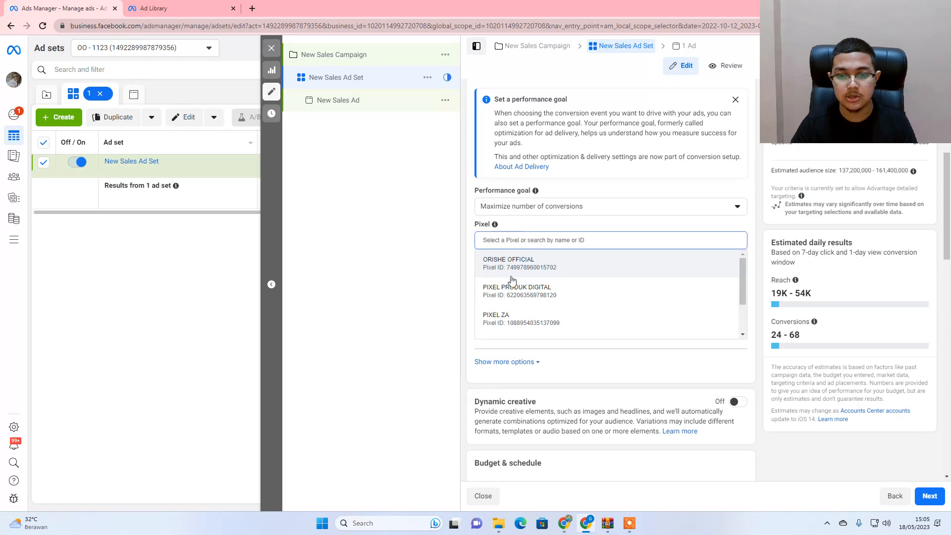
click(537, 318)
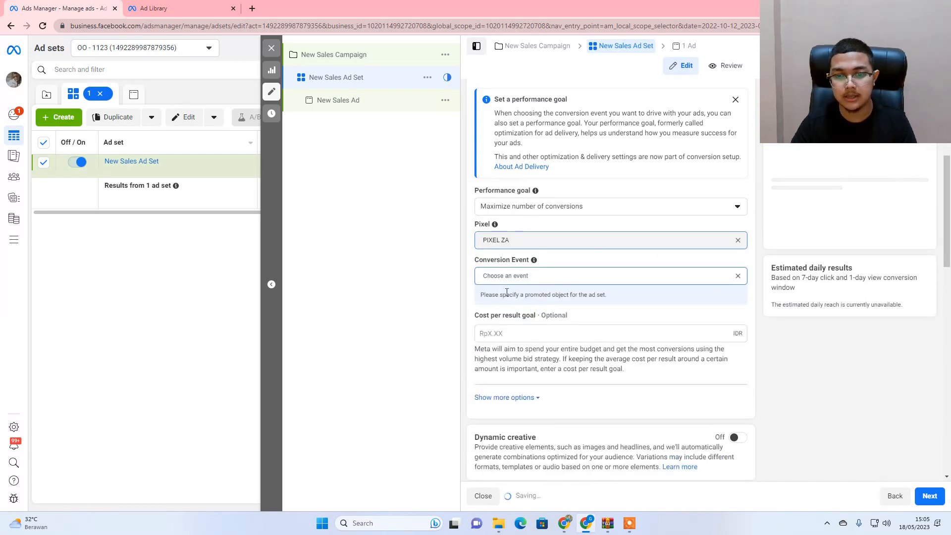
click(512, 276)
click(515, 329)
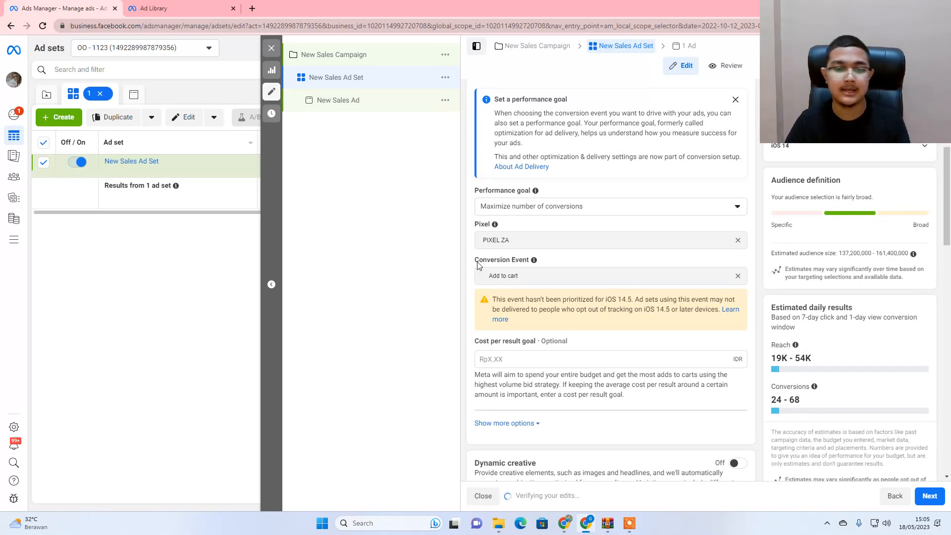
Step: Set the ad set's daily budget to Rp100,000
scroll(479, 266, down, 3)
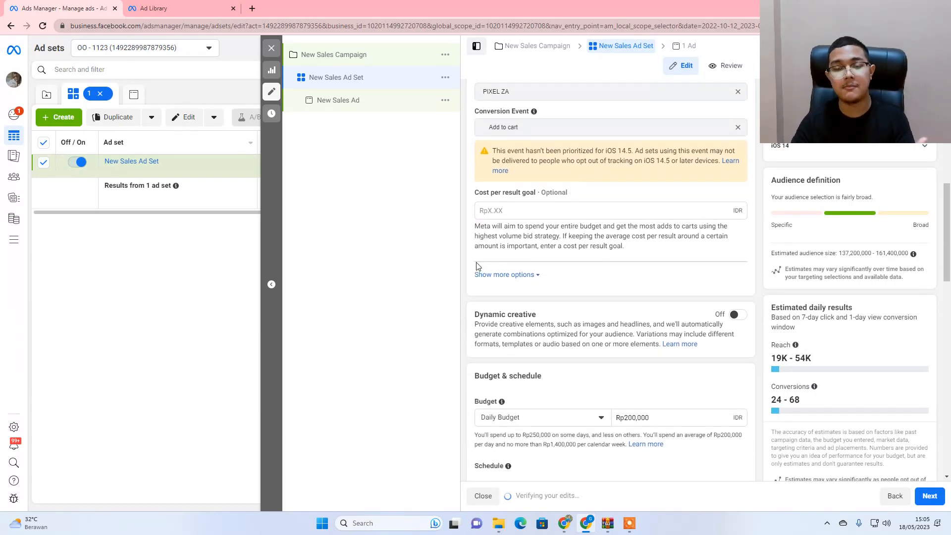
scroll(478, 267, down, 3)
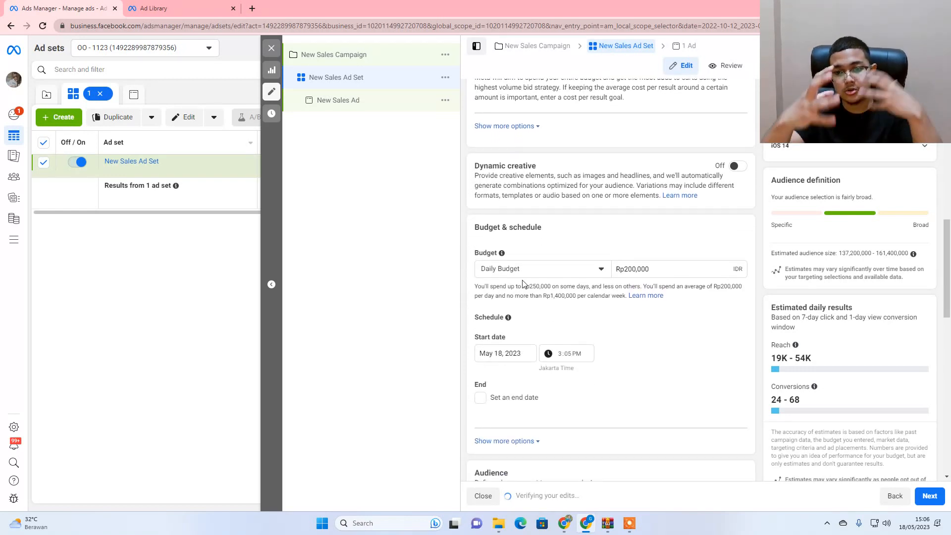
click(625, 270)
key(Delete)
text(1)
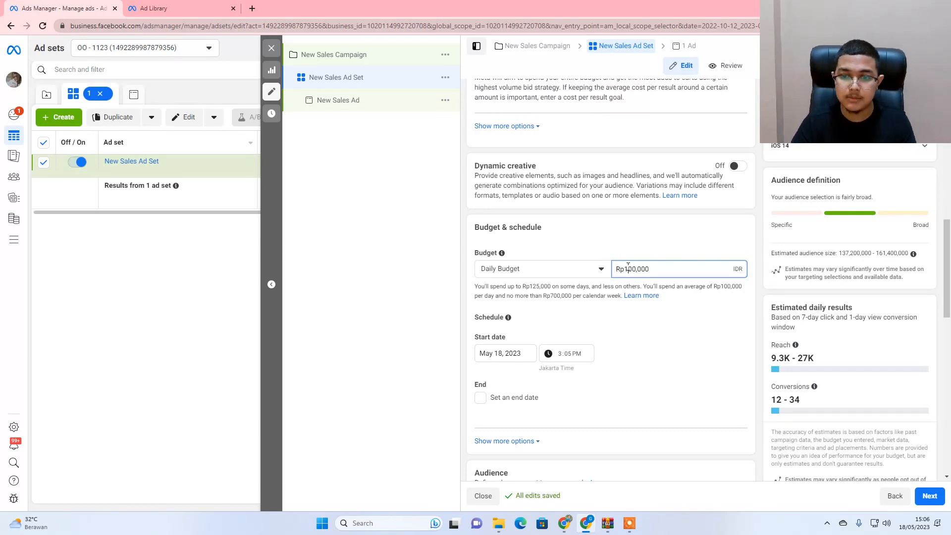
Step: Replace Indonesia with Jakarta as the included location in the ad set's audience
scroll(500, 225, down, 5)
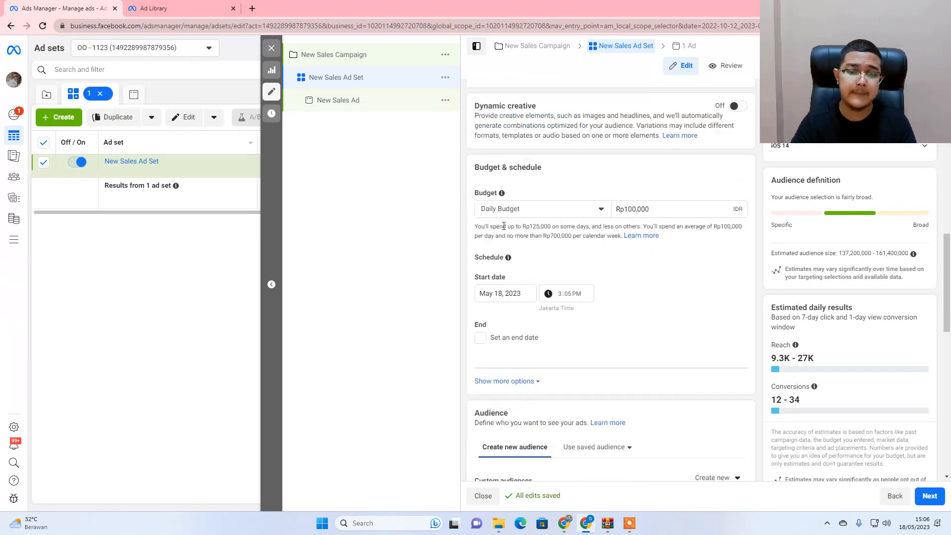
scroll(503, 226, down, 2)
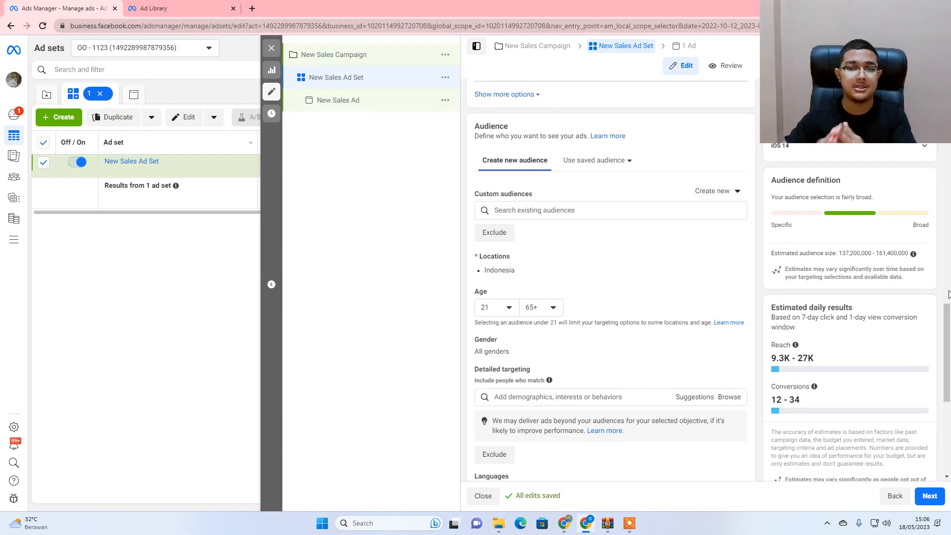
drag(947, 349, 948, 356)
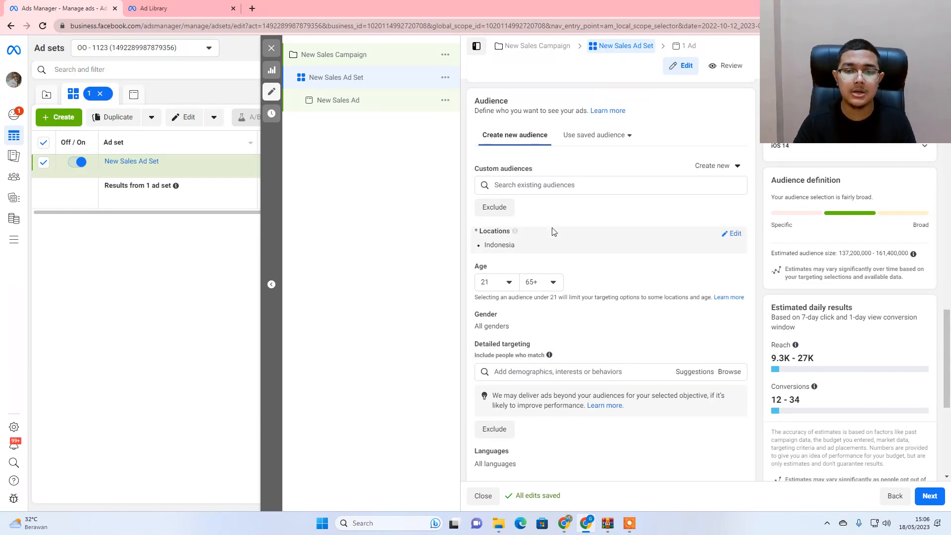
click(734, 234)
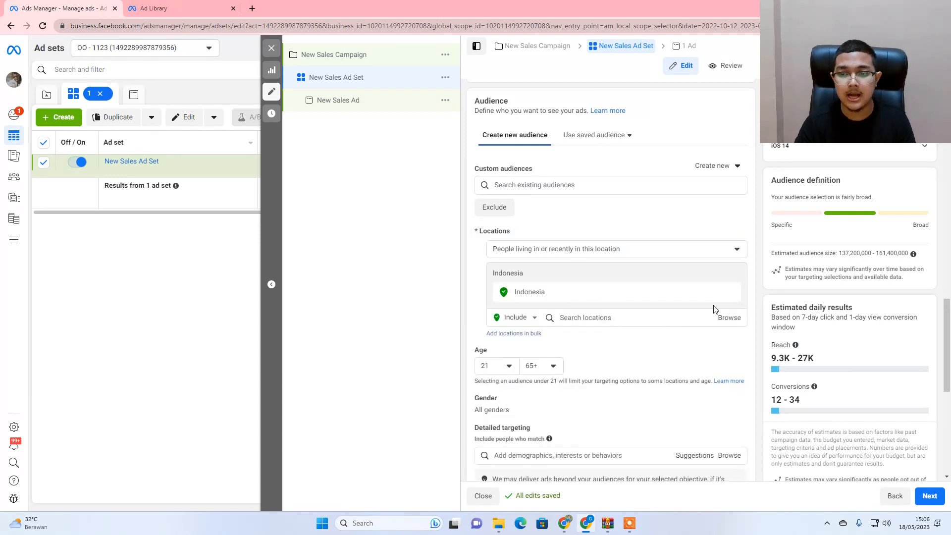
click(730, 292)
click(584, 304)
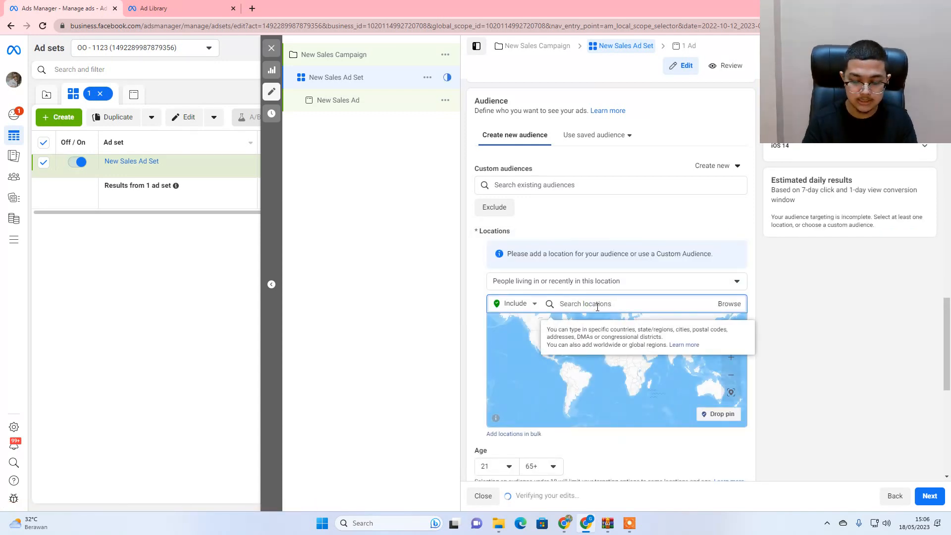
text(jakarta)
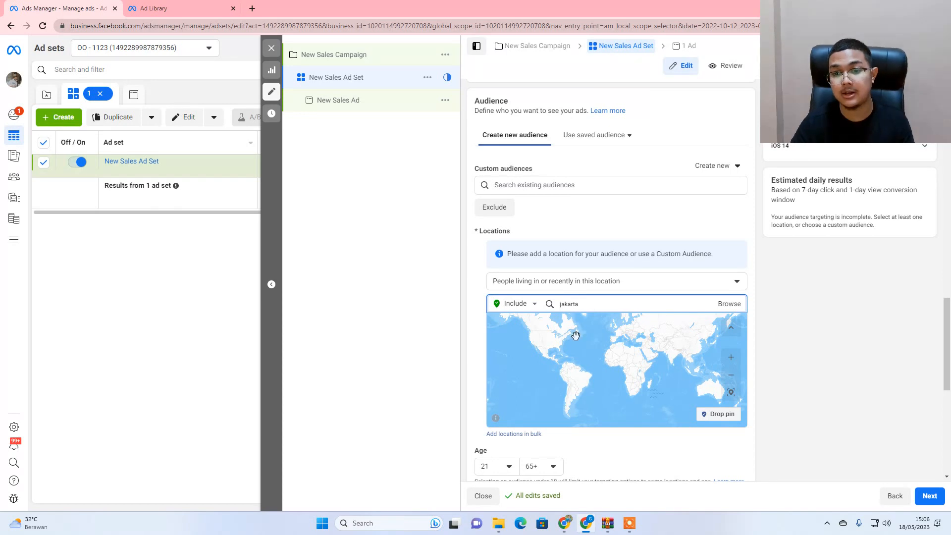
click(557, 324)
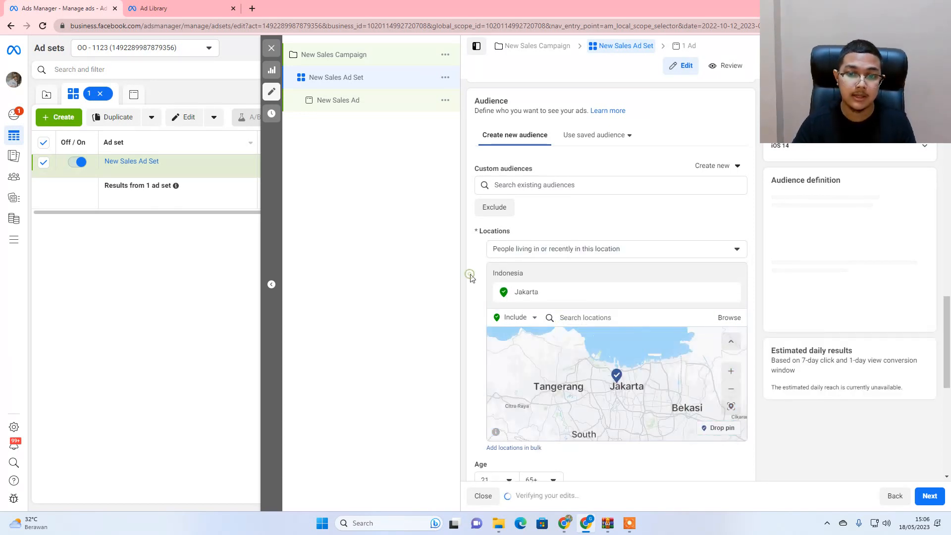
Step: Set the audience age range to 25 through 40
scroll(470, 277, down, 3)
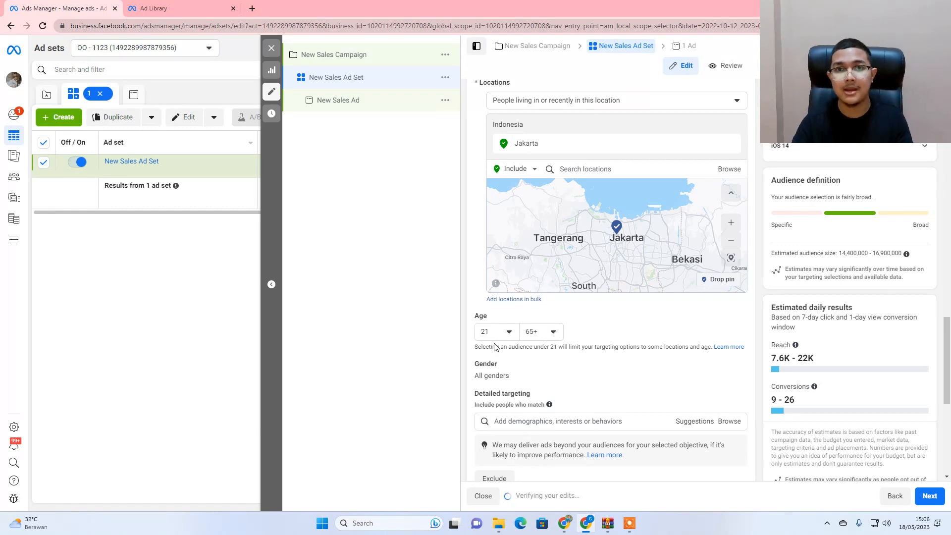
click(488, 330)
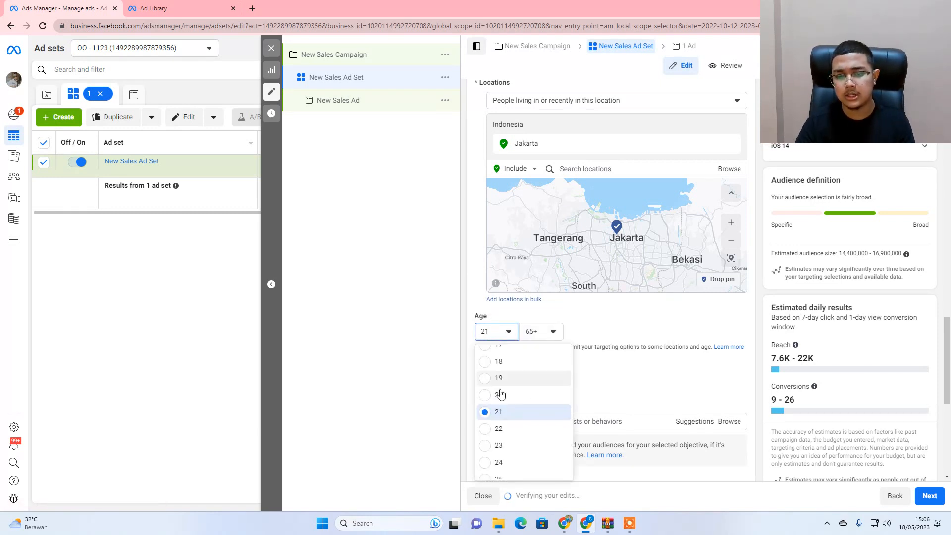
scroll(500, 396, down, 1)
click(505, 379)
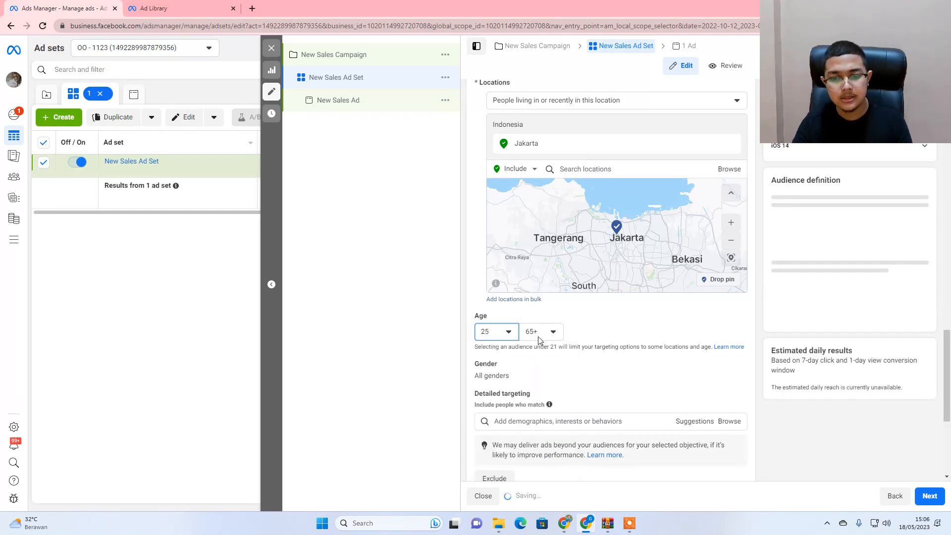
click(538, 332)
scroll(534, 396, up, 7)
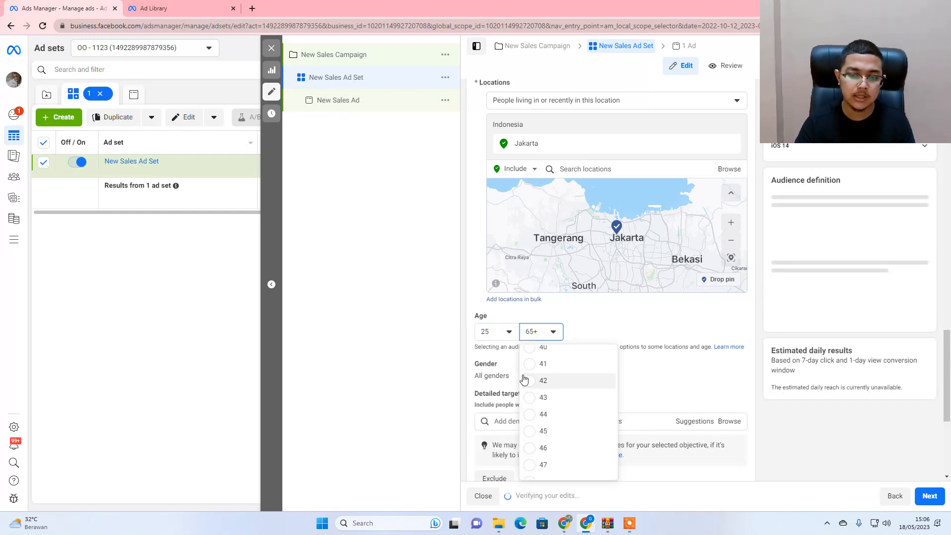
click(528, 397)
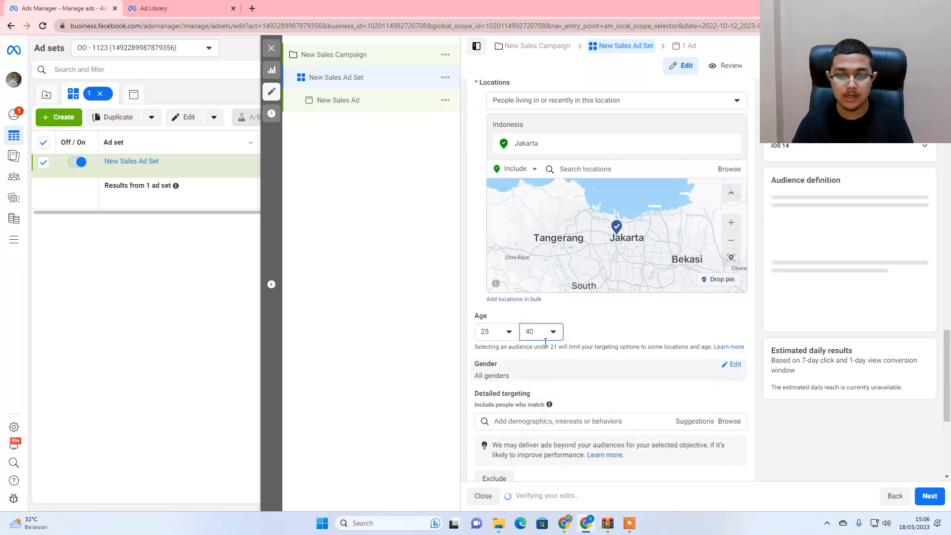
Step: Add Bogor, West Java as an included location and limit it to the city itself without the 25-mile radius
scroll(541, 298, up, 1)
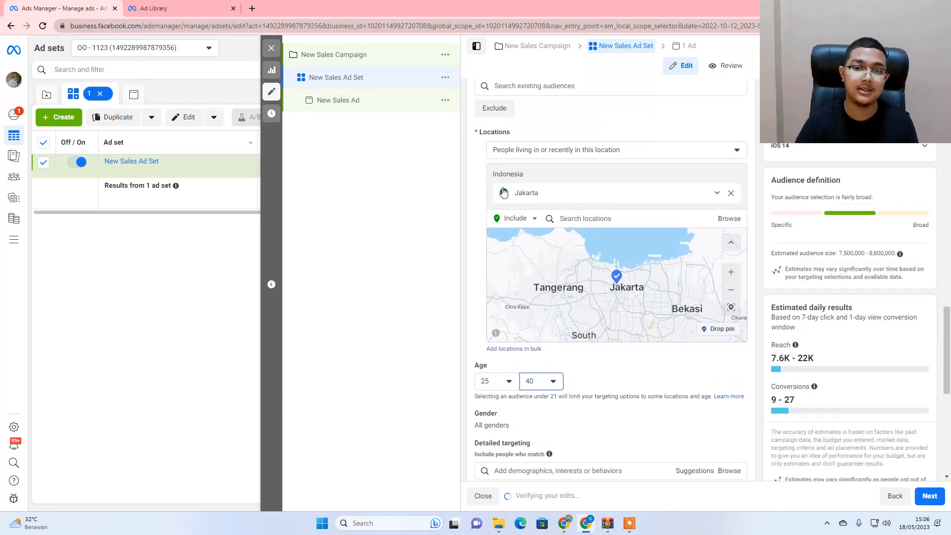
click(568, 216)
text(bogor)
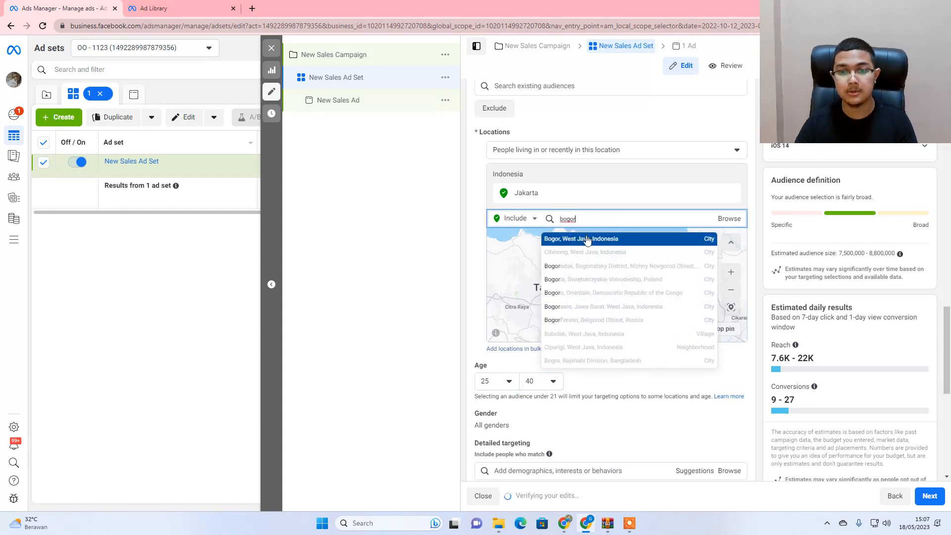
click(585, 238)
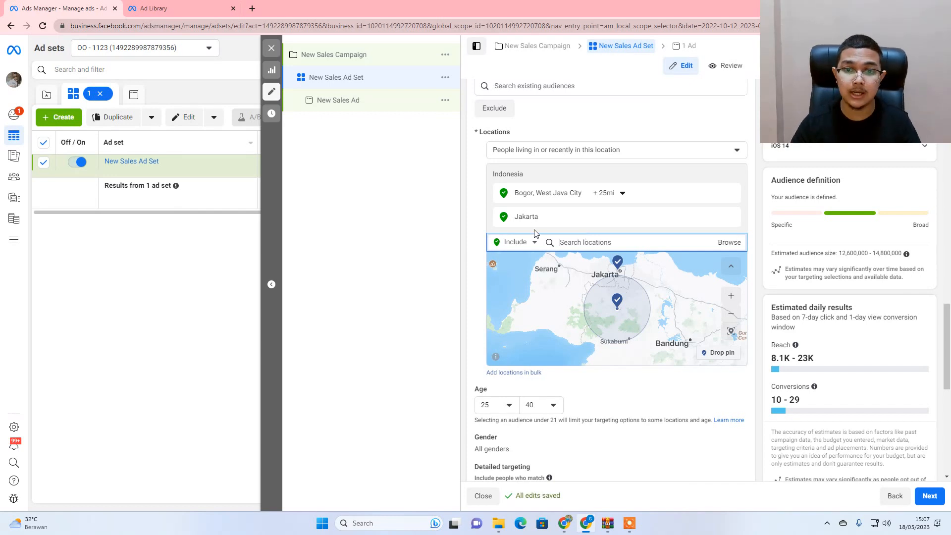
click(472, 190)
scroll(472, 190, up, 1)
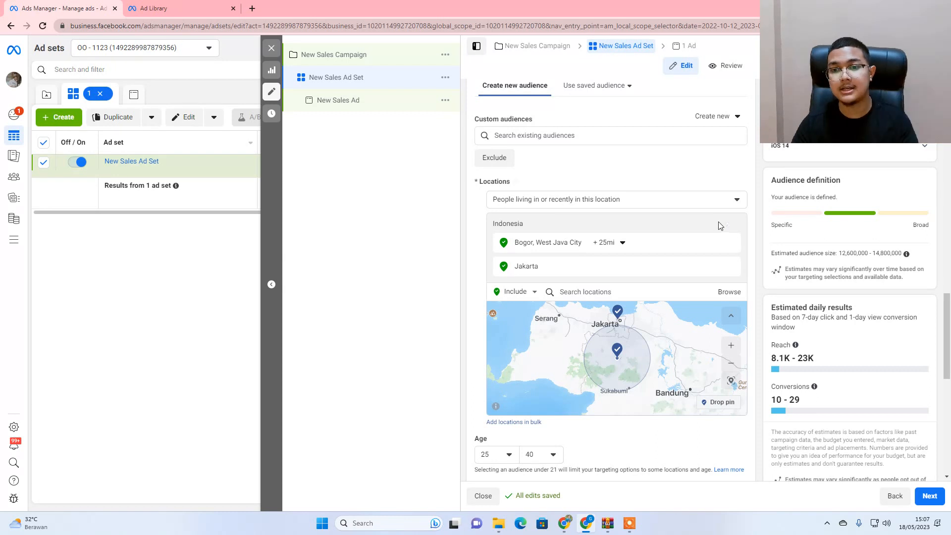
click(606, 242)
click(617, 260)
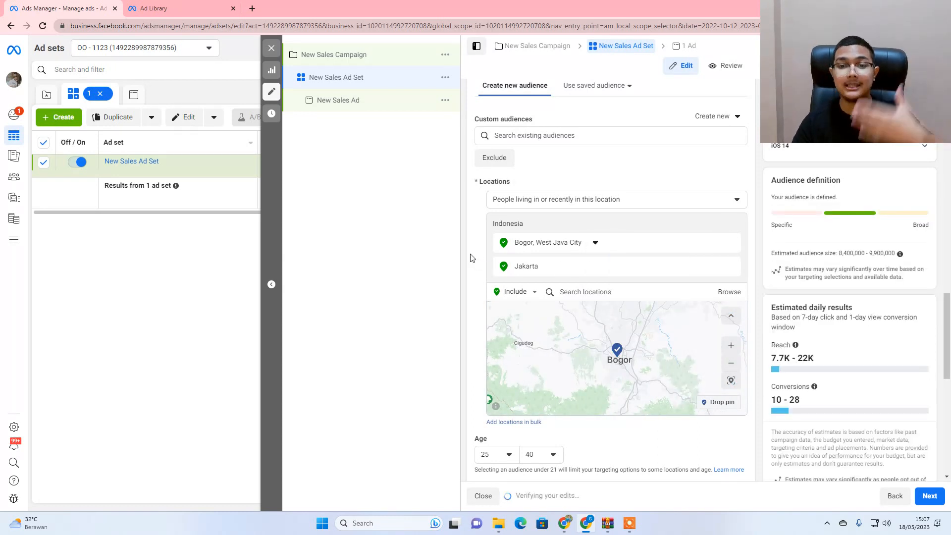
Step: Try the Women and Men options for the audience gender and return the selection to All
scroll(484, 238, down, 4)
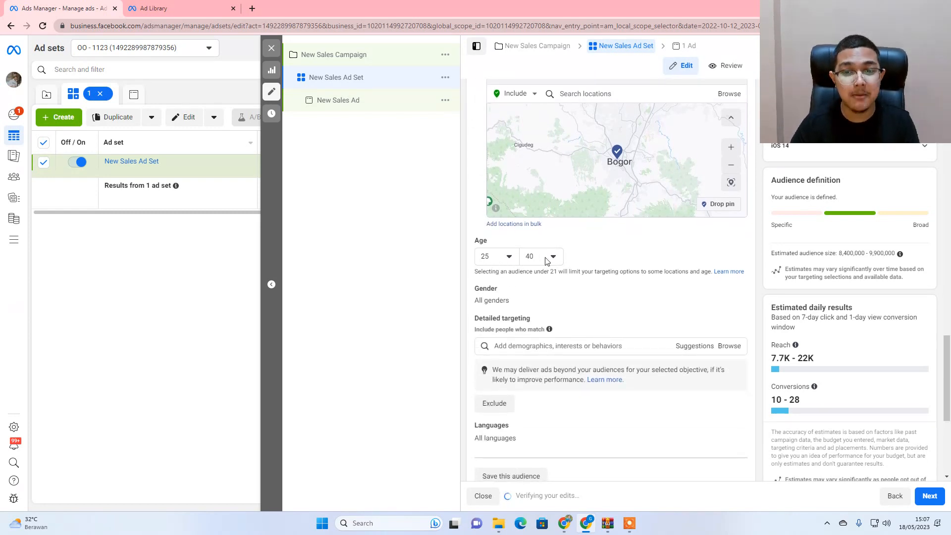
scroll(713, 271, down, 1)
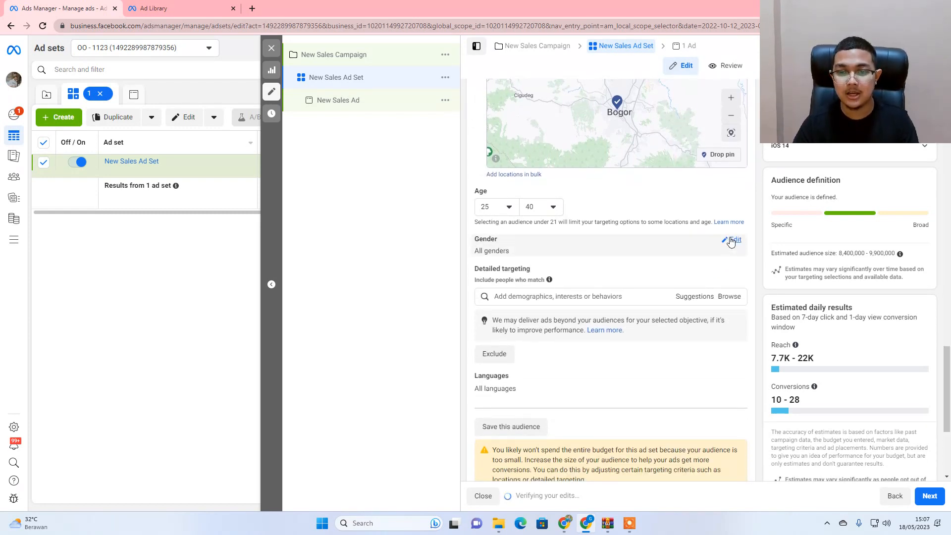
click(730, 237)
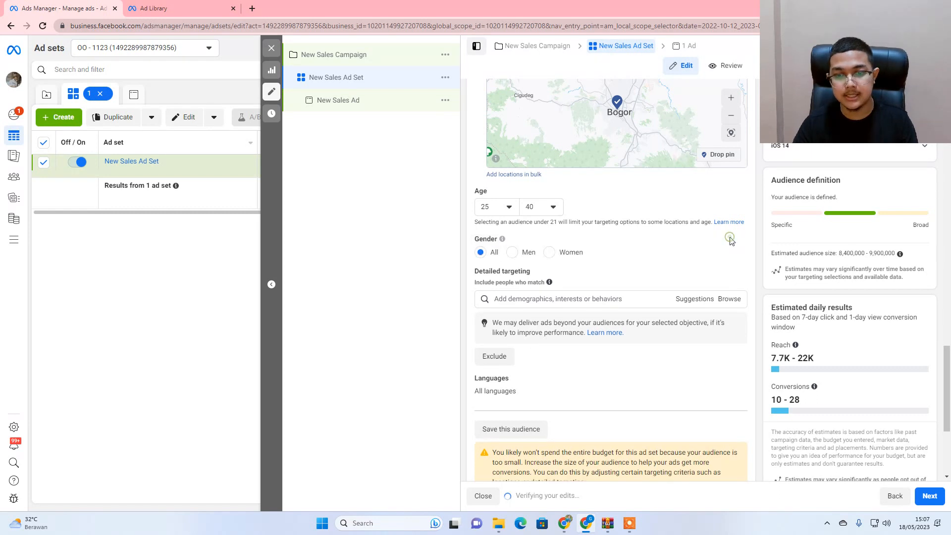
click(550, 252)
click(512, 252)
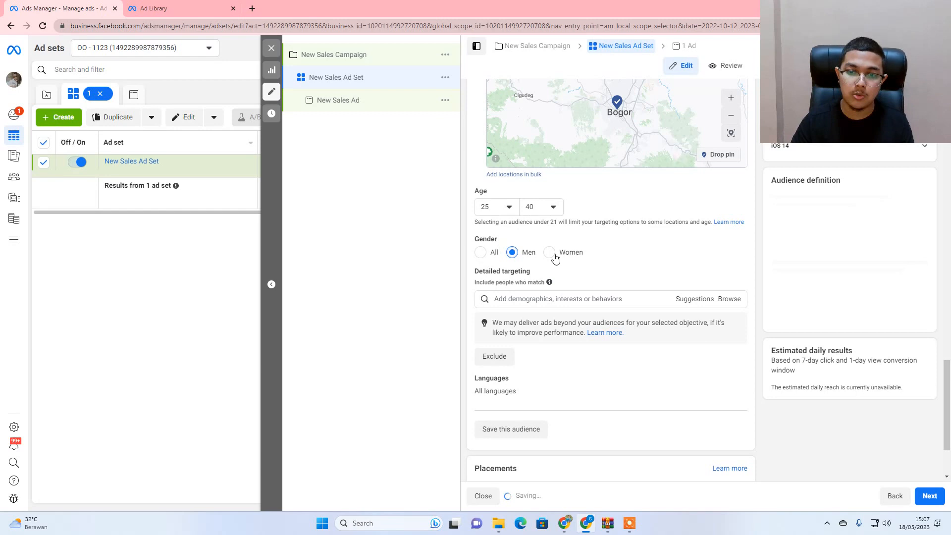
click(479, 252)
Step: Search detailed targeting for Property and add the interest Real property (real estate)
scroll(715, 324, down, 1)
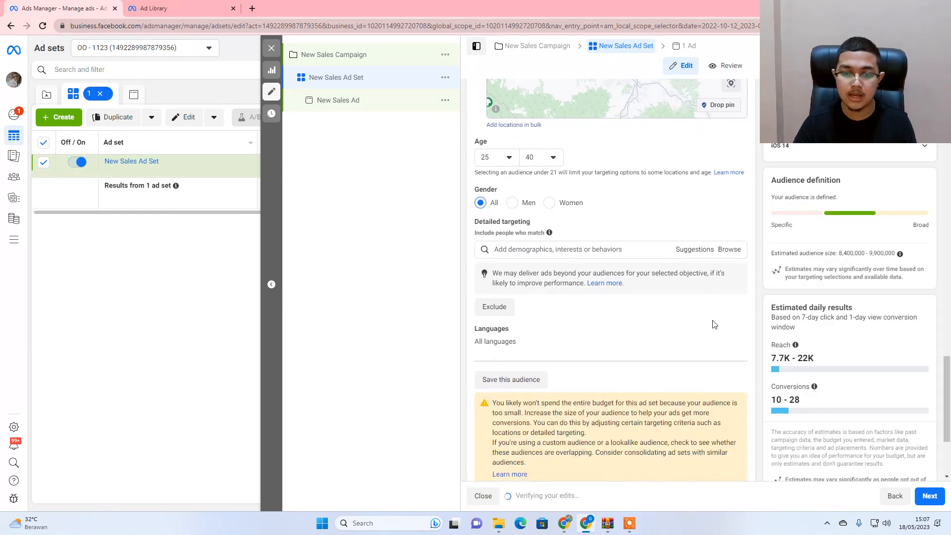
click(594, 249)
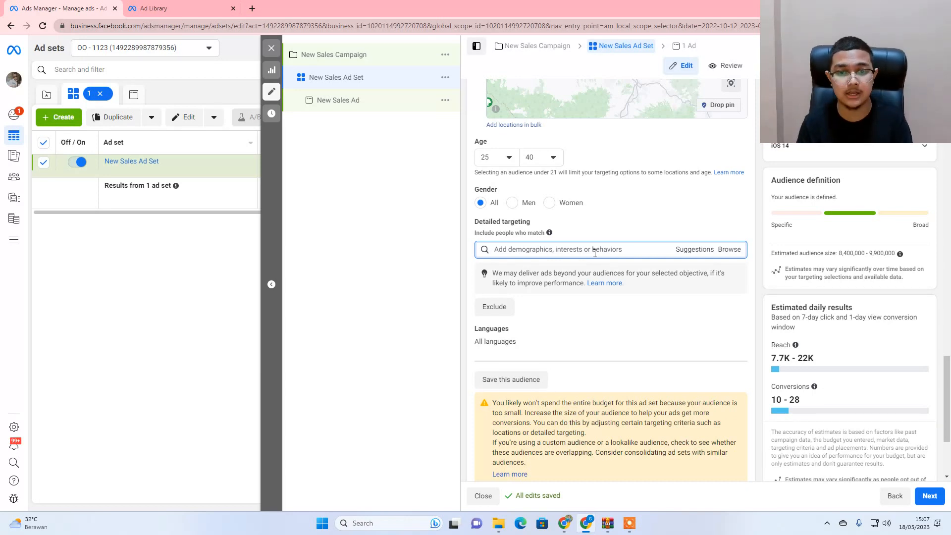
text(Property)
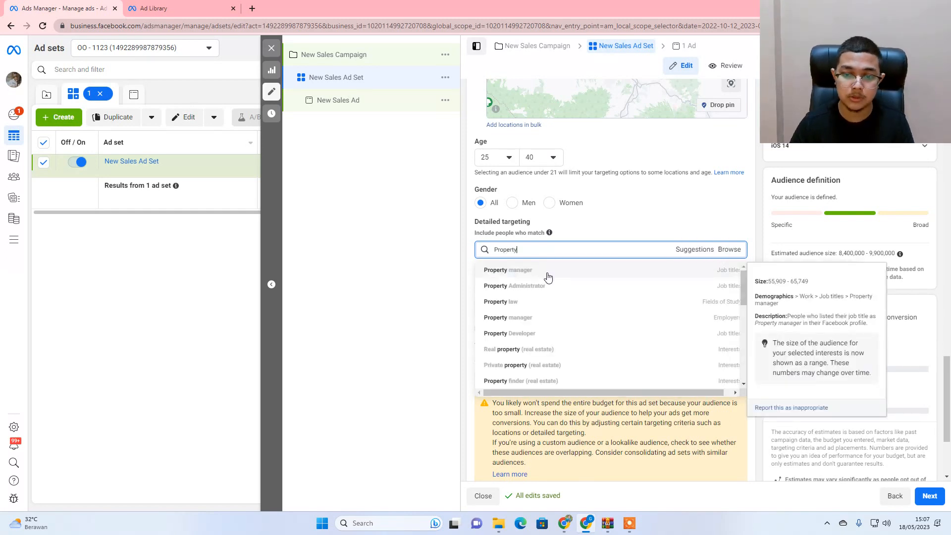
scroll(568, 340, down, 1)
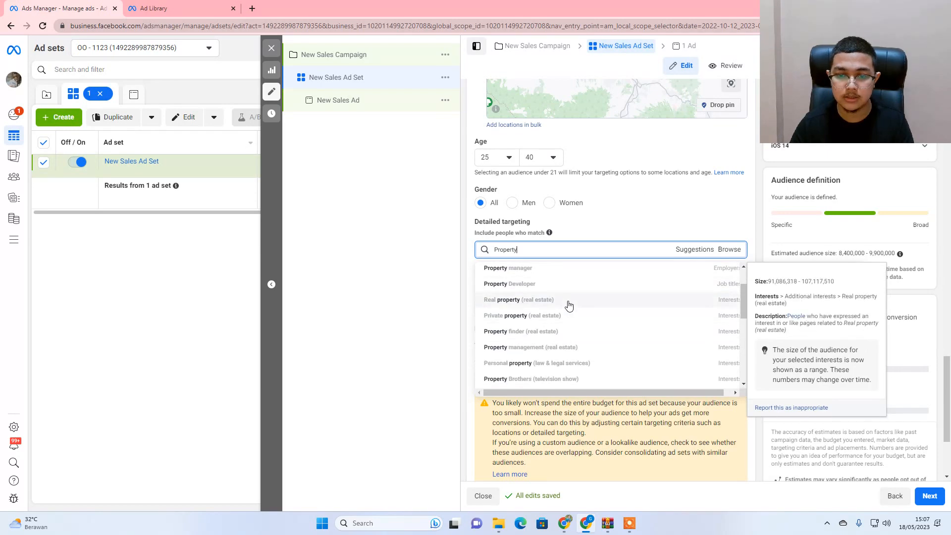
click(670, 306)
scroll(673, 292, down, 1)
Step: Add the suggested interest Home (home & garden) and remove Real property (real estate) from detailed targeting
click(692, 244)
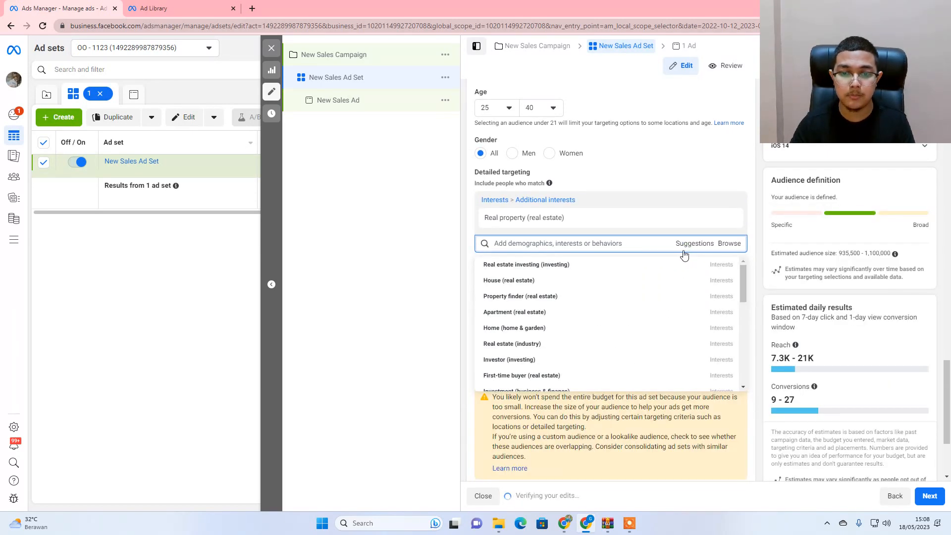
scroll(520, 282, down, 1)
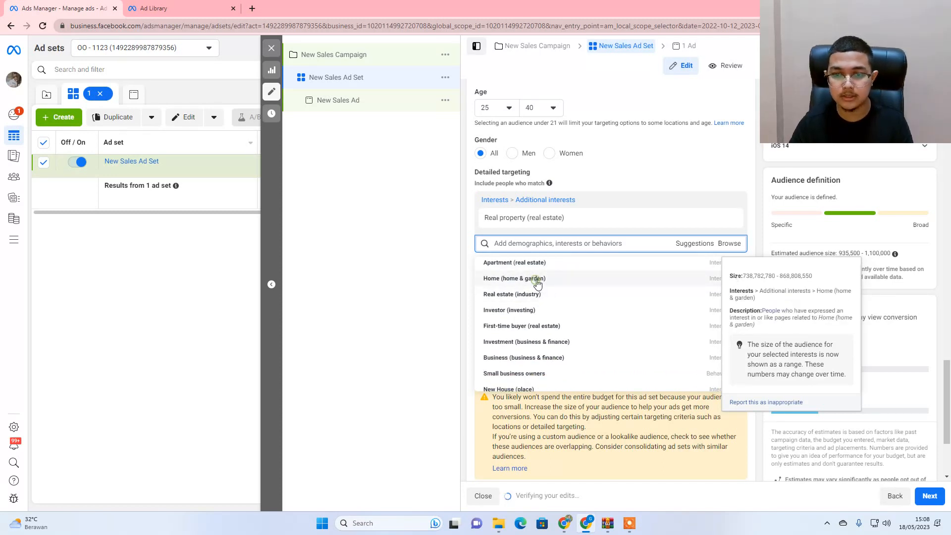
click(536, 280)
click(732, 241)
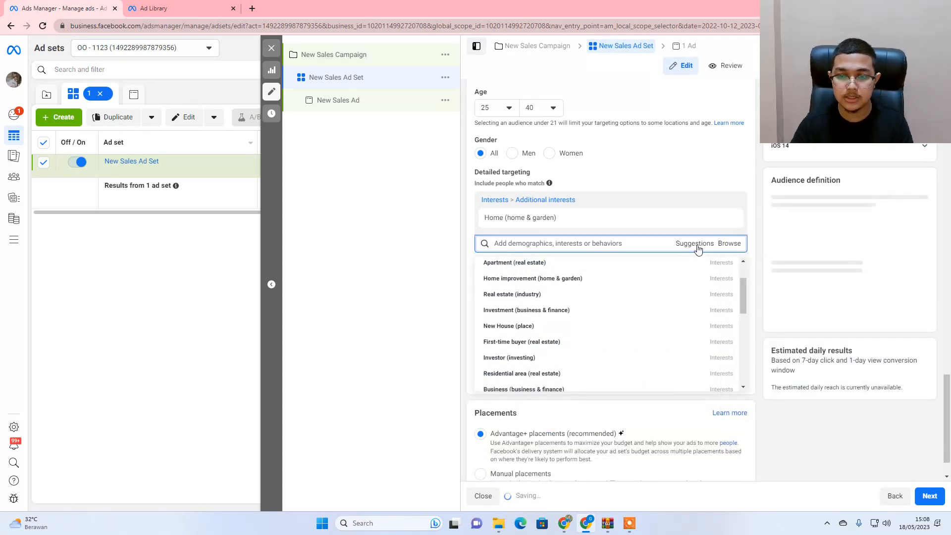
Step: Look through the suggested interests and remove Home (home & garden) from detailed targeting
click(694, 245)
scroll(537, 328, down, 6)
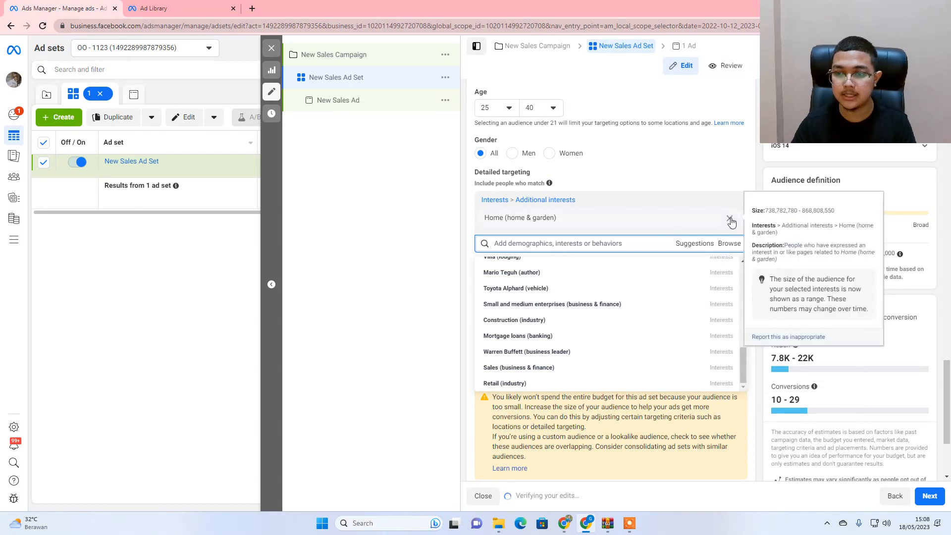
click(728, 218)
Step: Search the detailed targeting options for Menikah
click(748, 196)
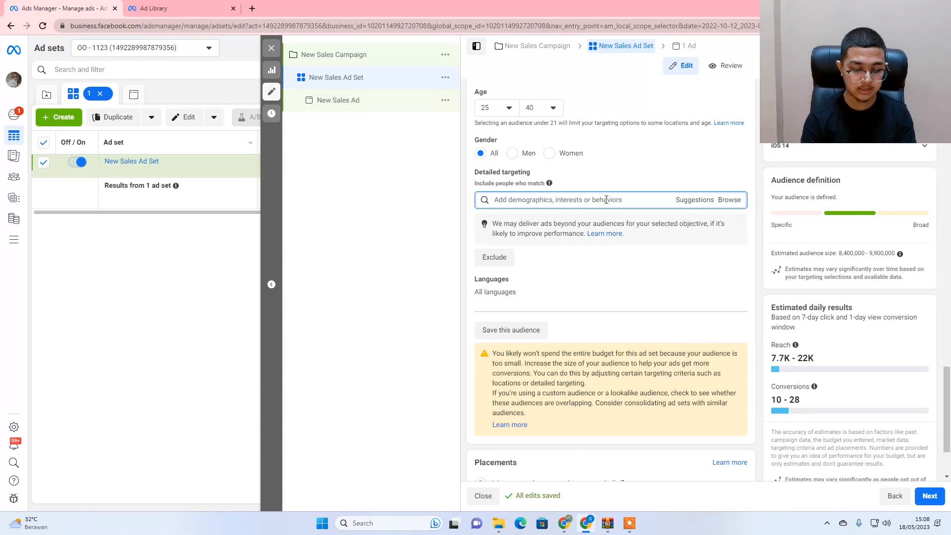
text(menika)
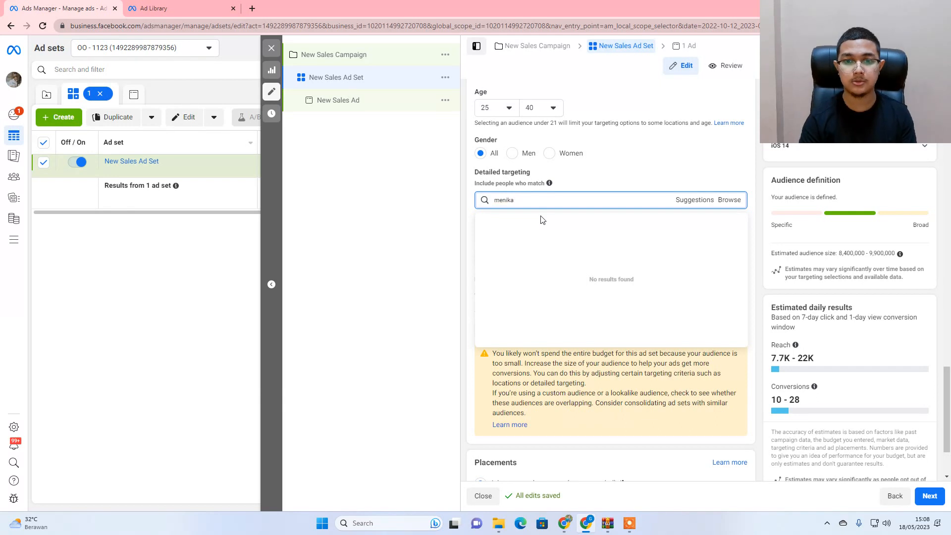
key(BackSpace)
key(BackSpace)
text(Menikah)
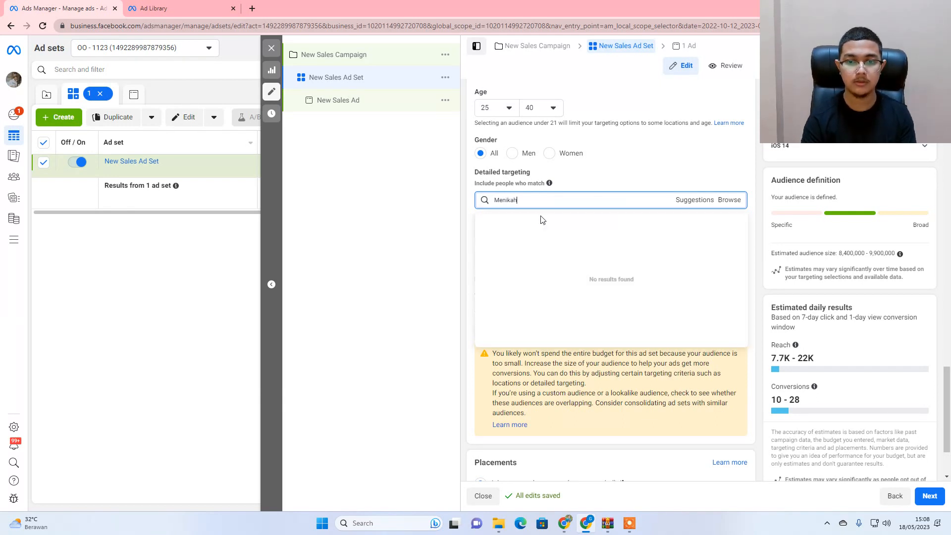
Step: Search detailed targeting for Married and include the relationship status Married in the audience
key(ctrl+a)
text(Ma)
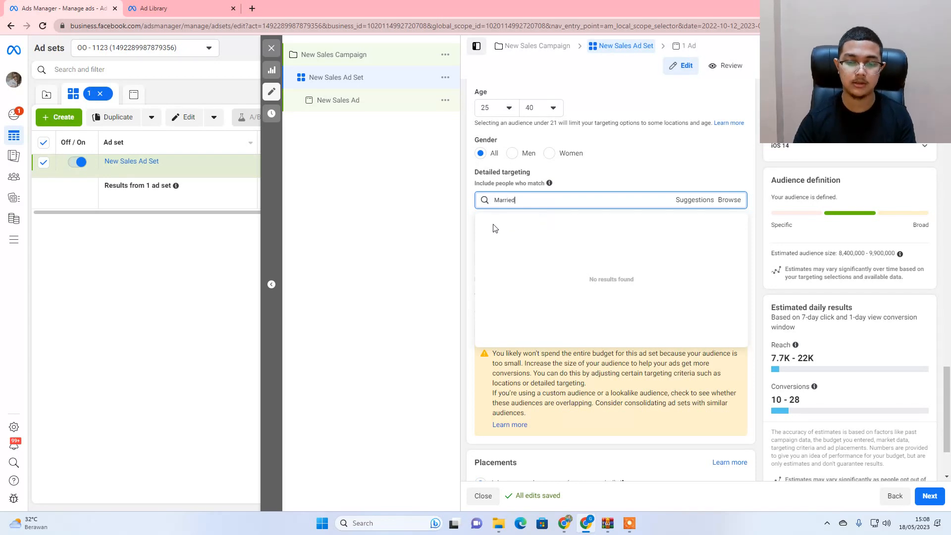
text(rried)
mouse_move(529, 228)
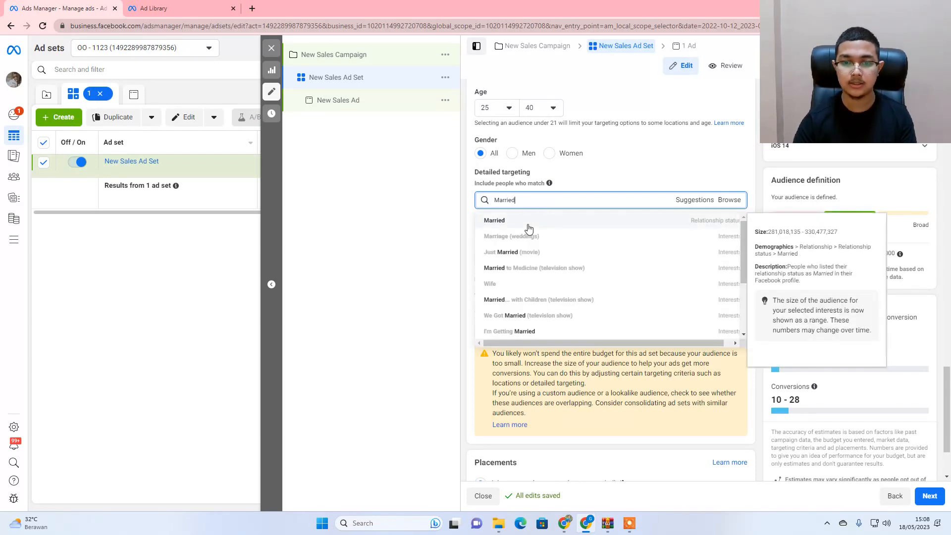
click(529, 228)
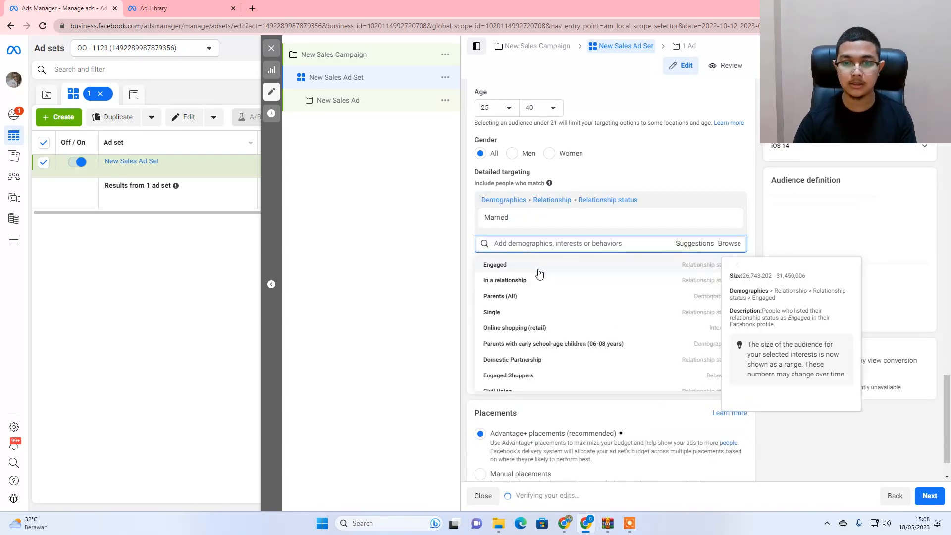
Step: Look through the suggested targeting options and remove the relationship status Married from the ad set's detailed targeting
mouse_move(532, 316)
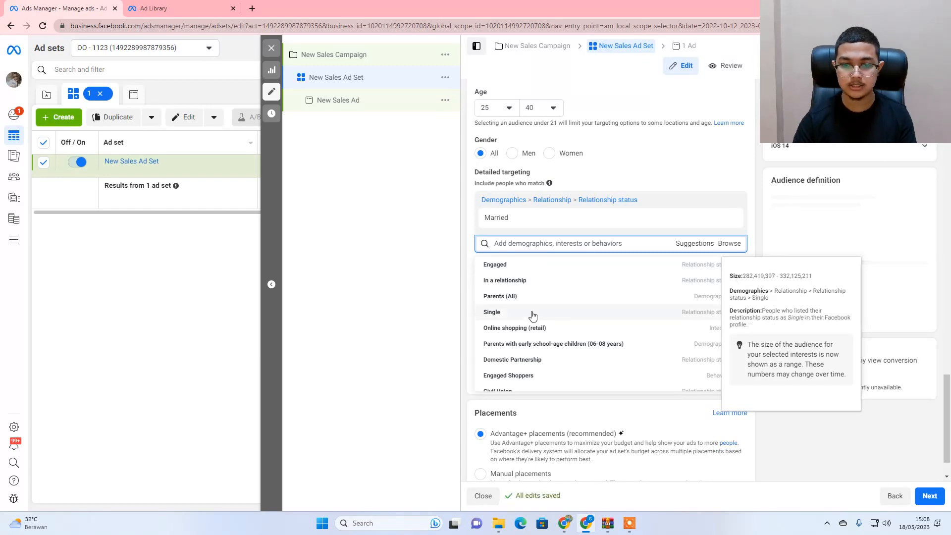
scroll(532, 315, down, 1)
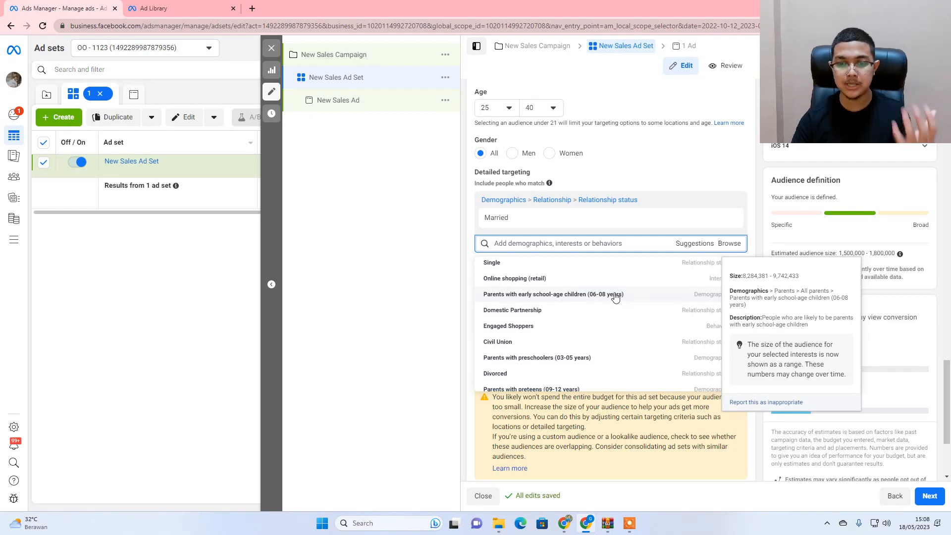
scroll(604, 304, down, 5)
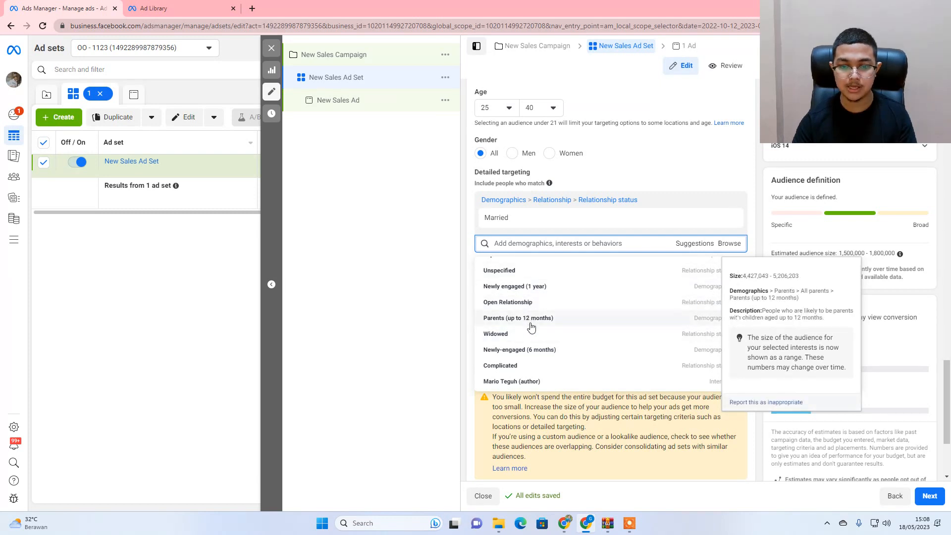
click(471, 240)
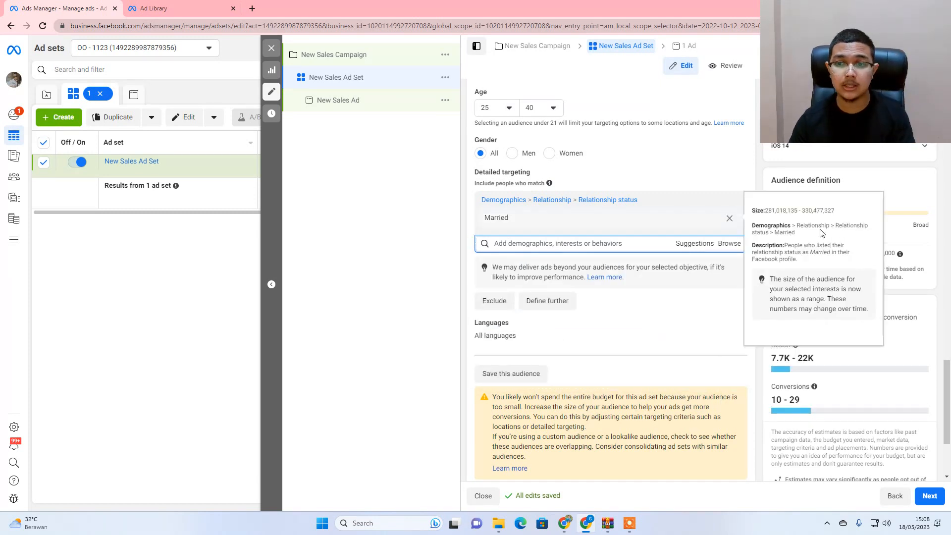
click(737, 218)
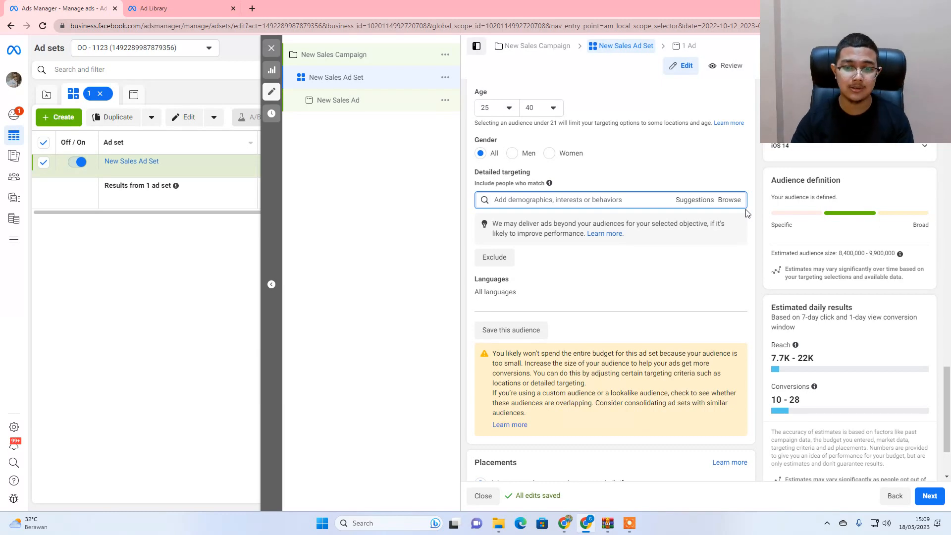
Step: Switch the ad set to manual placements and exclude Facebook, Audience Network and Messenger, keeping only Instagram
scroll(648, 299, down, 2)
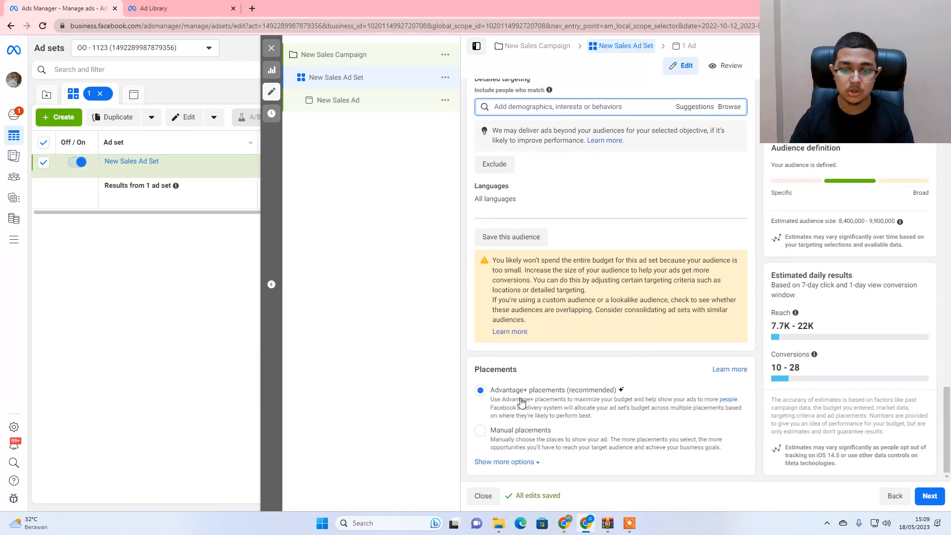
click(480, 430)
scroll(493, 352, down, 5)
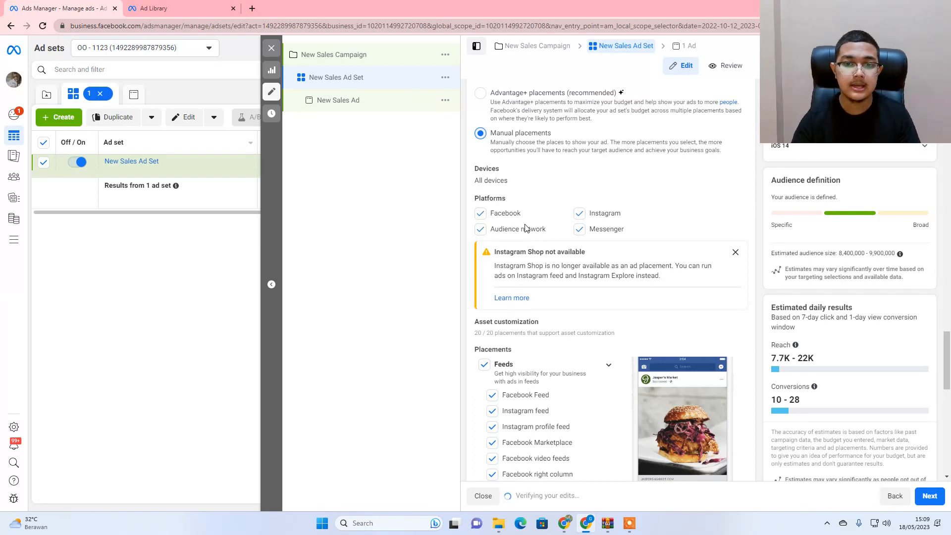
click(480, 213)
click(480, 229)
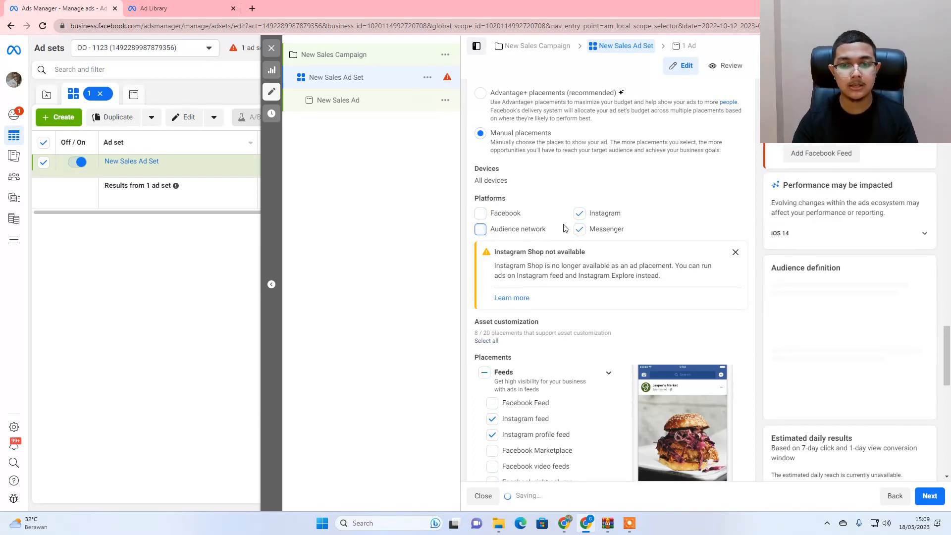
click(578, 229)
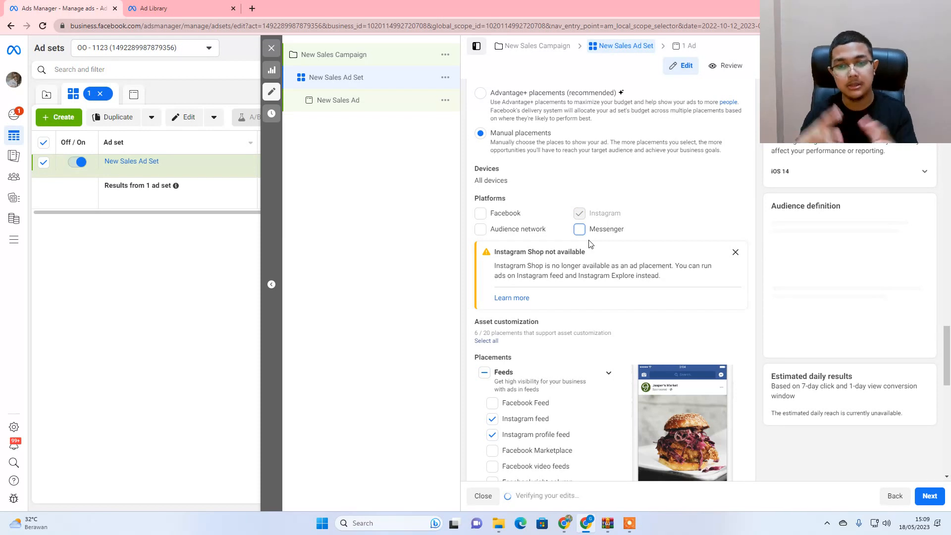
Step: Include Facebook as a platform again and exclude Instagram, Messenger and Audience Network so only Facebook remains
click(579, 229)
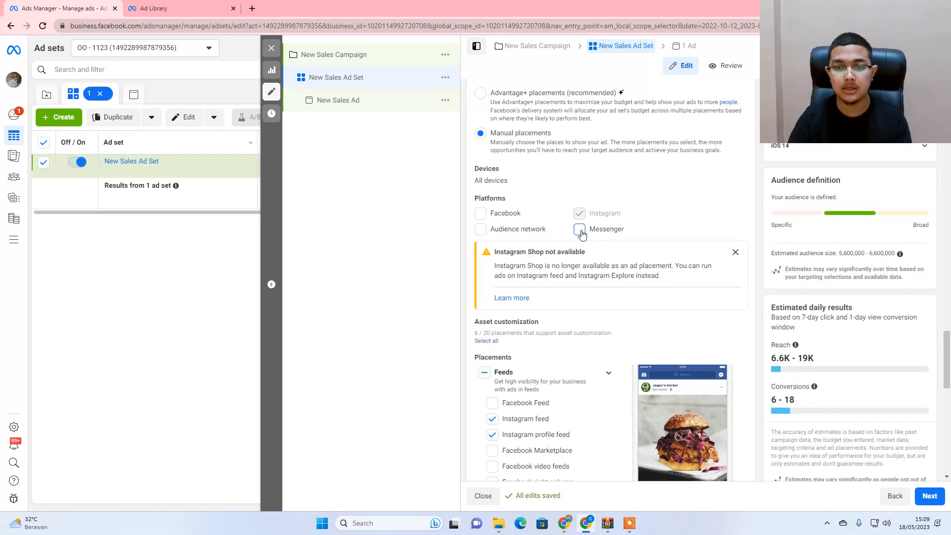
click(480, 214)
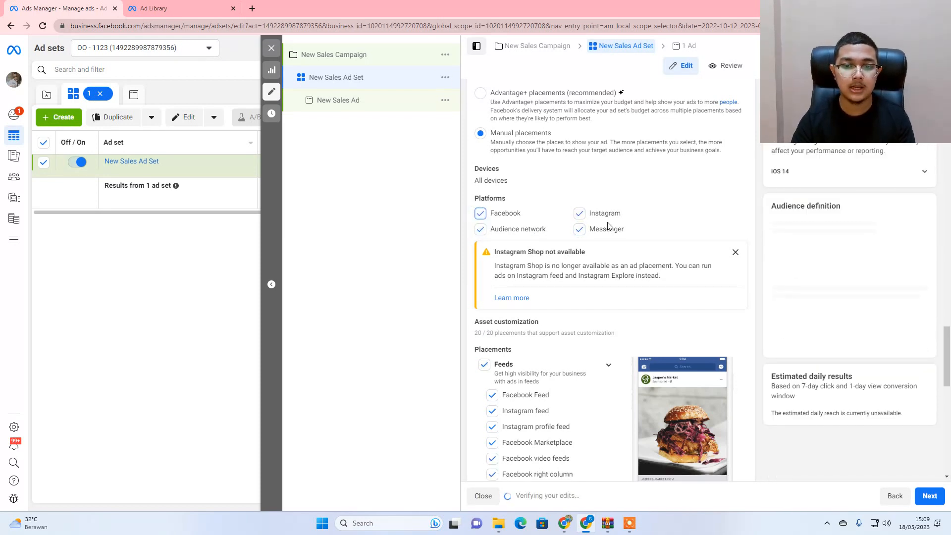
click(579, 214)
click(580, 229)
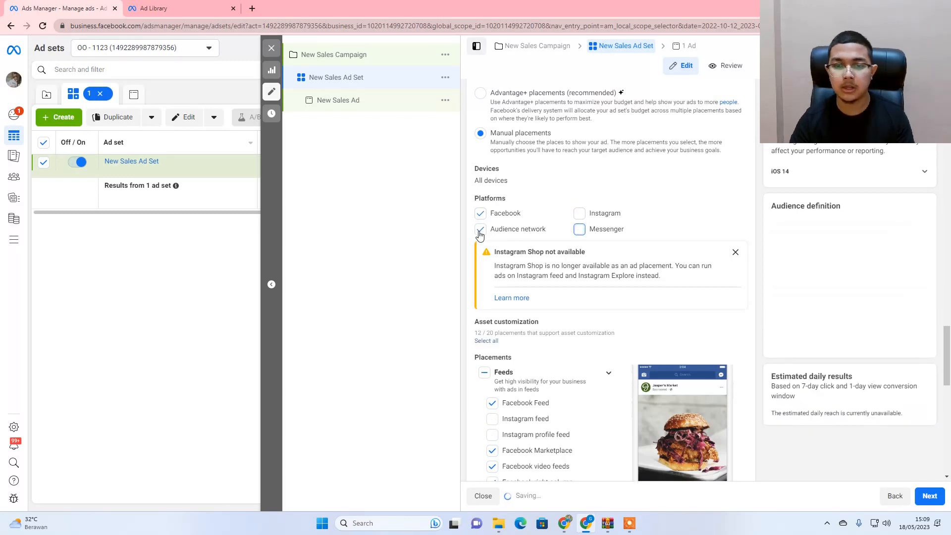
click(481, 230)
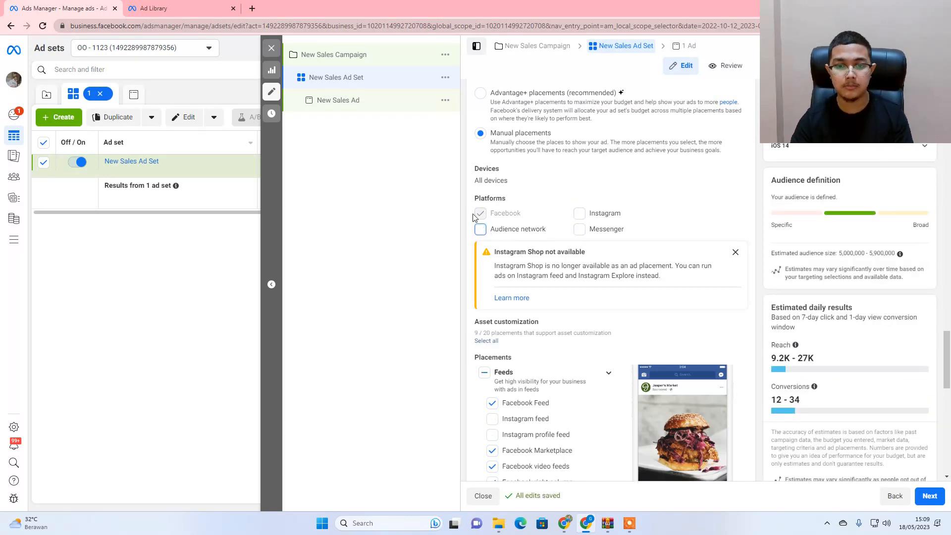
Step: Include Audience Network, Messenger and Instagram again and return the ad set to Advantage+ placements
click(481, 229)
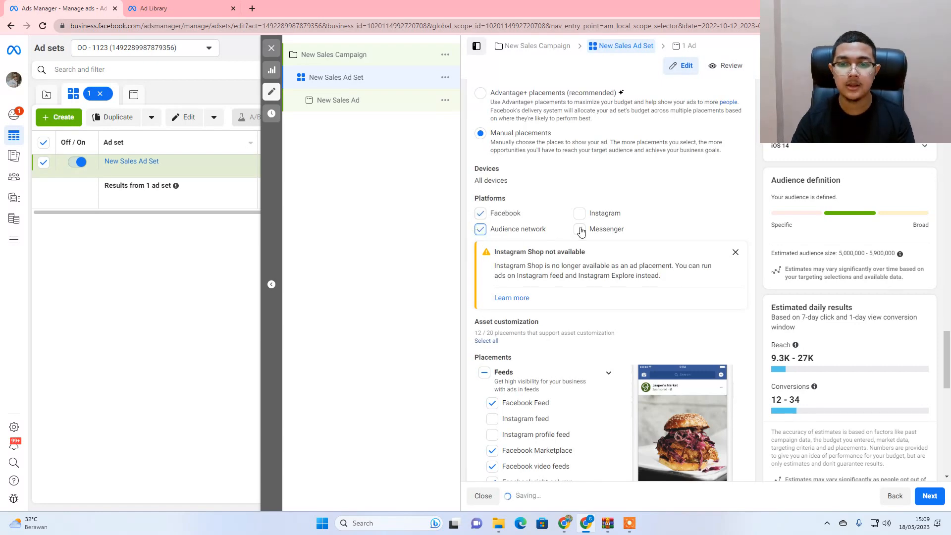
click(579, 229)
click(578, 213)
click(481, 93)
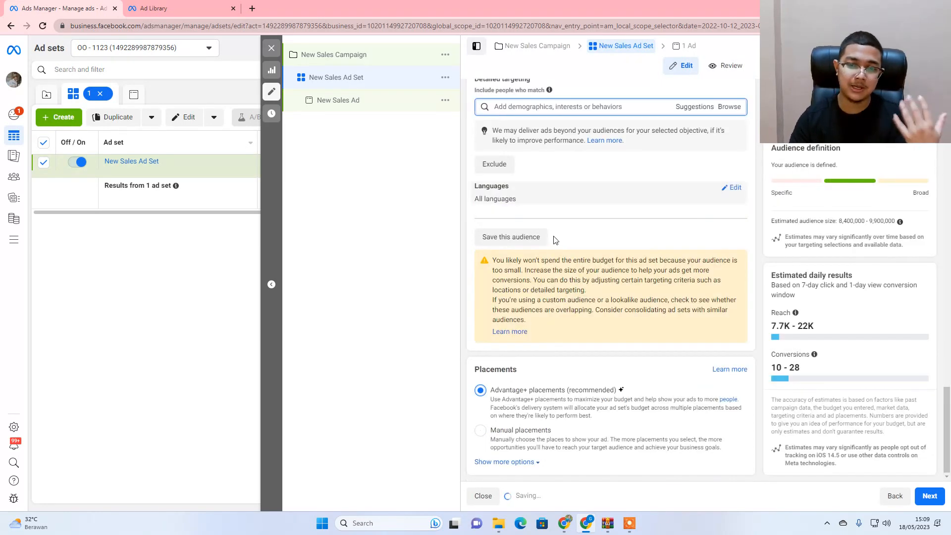
Step: Proceed to the ad level and review the page identity, ad setup, creative source and format options
click(921, 499)
scroll(544, 258, down, 3)
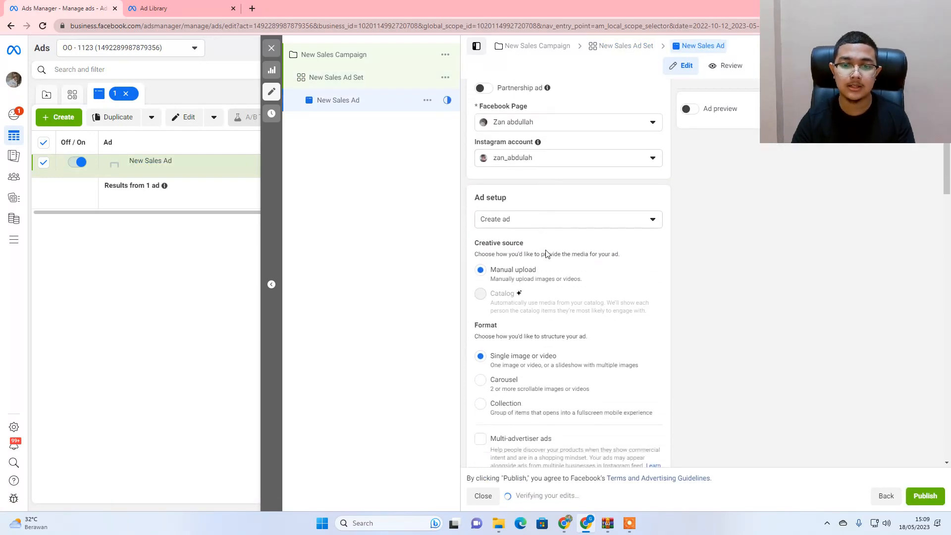
scroll(534, 267, up, 3)
scroll(510, 164, down, 10)
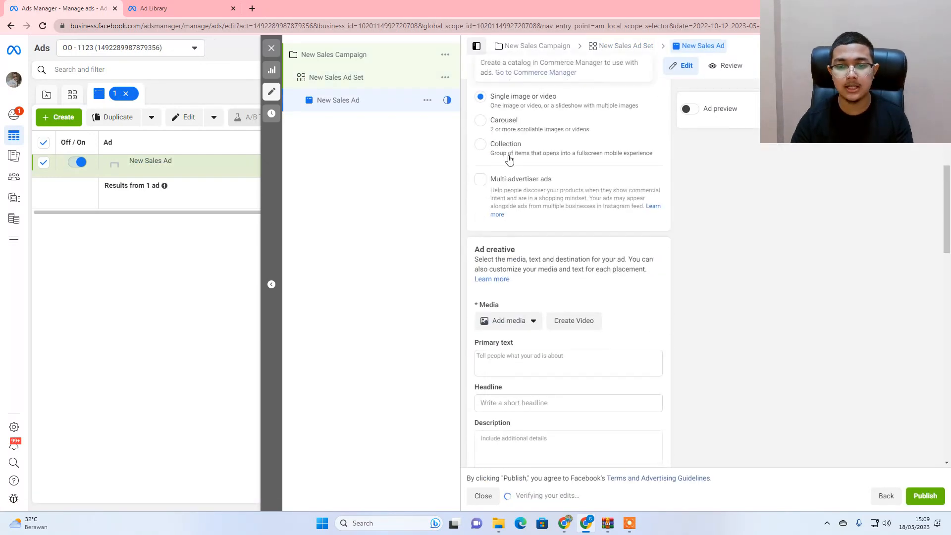
Step: Switch to the Ad Library, expand the LaChance Property Management ad's text and look through more property ads
click(179, 9)
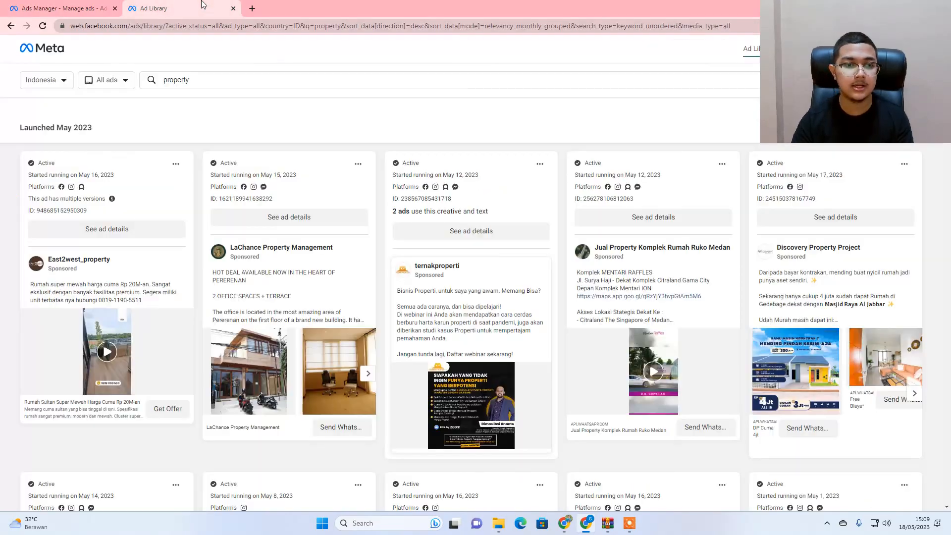
scroll(370, 341, down, 5)
scroll(371, 340, down, 5)
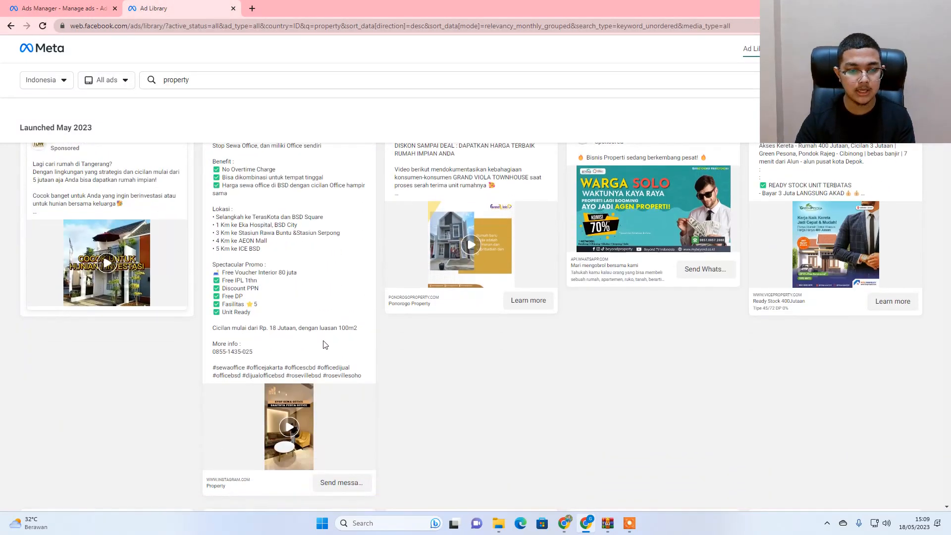
scroll(289, 330, down, 10)
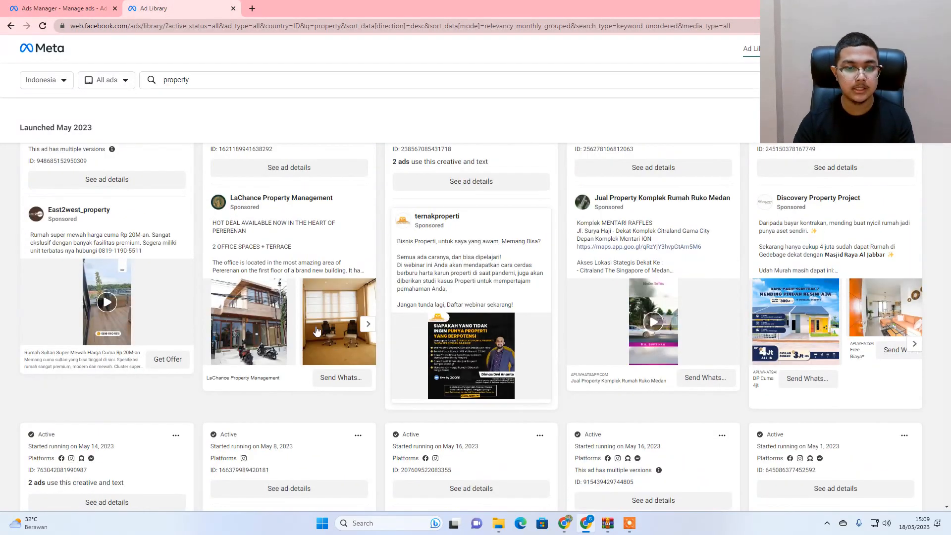
click(251, 248)
scroll(277, 269, down, 1)
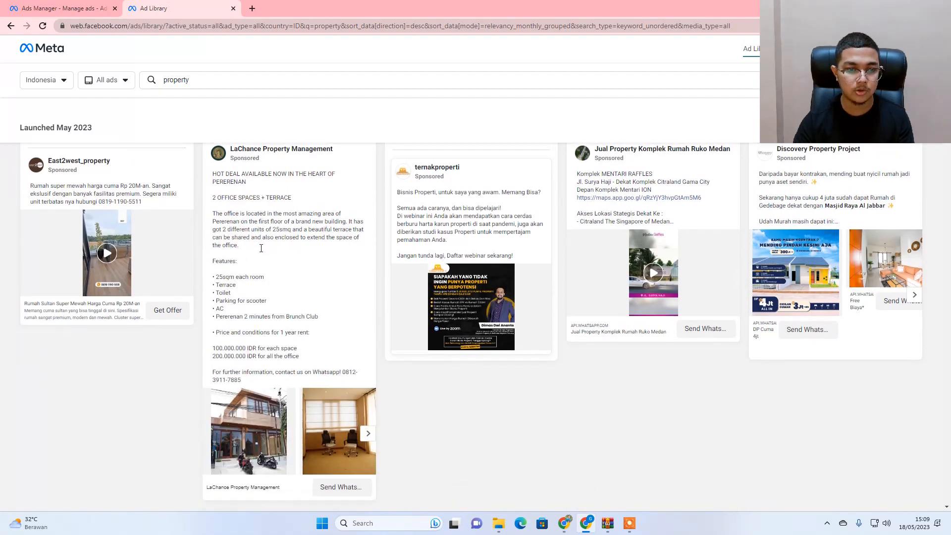
scroll(669, 297, down, 15)
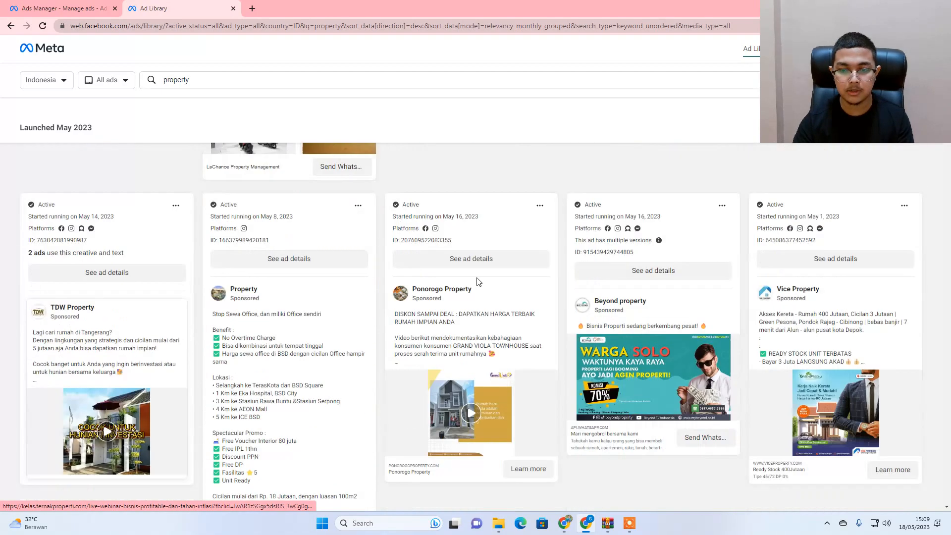
scroll(655, 331, down, 3)
scroll(811, 323, up, 2)
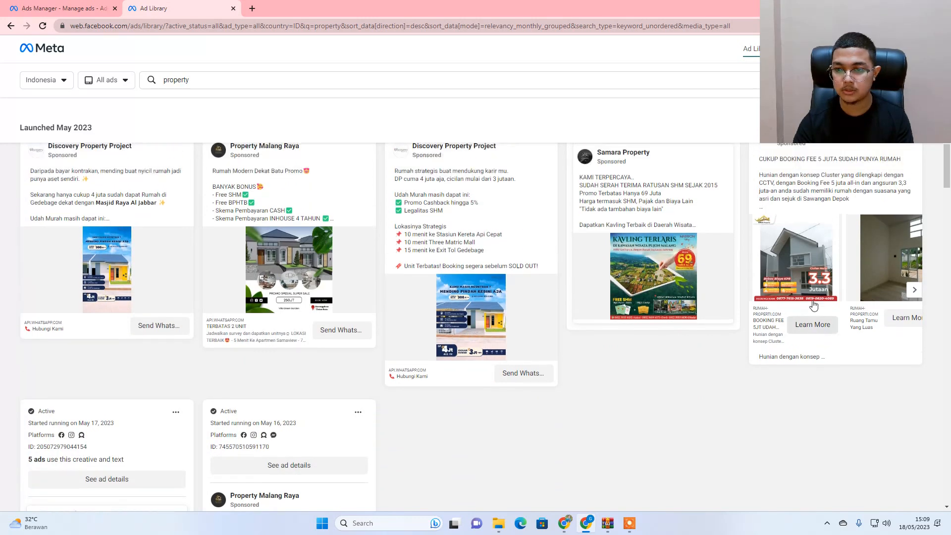
Step: Examine the Rumahproperti.com ad's carousel images, expand its full text and select that text
click(914, 359)
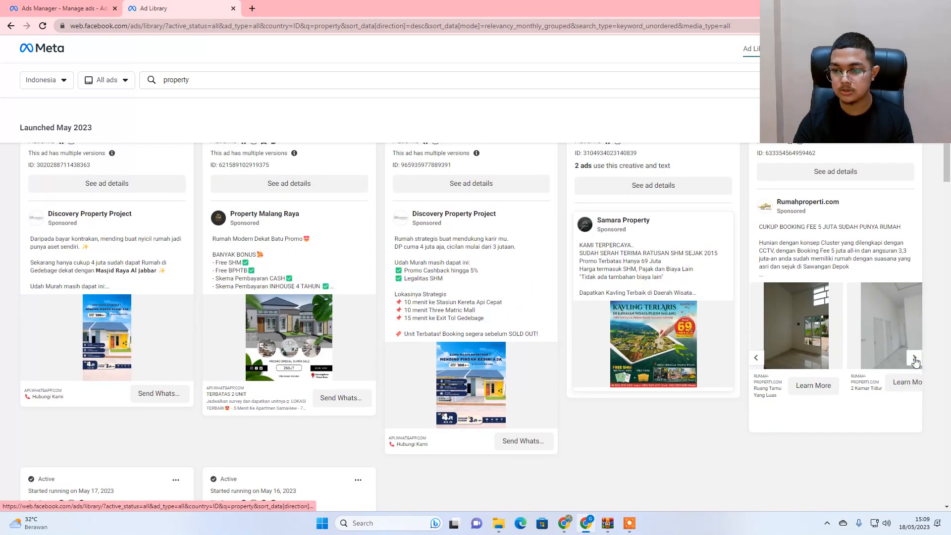
click(915, 360)
click(915, 362)
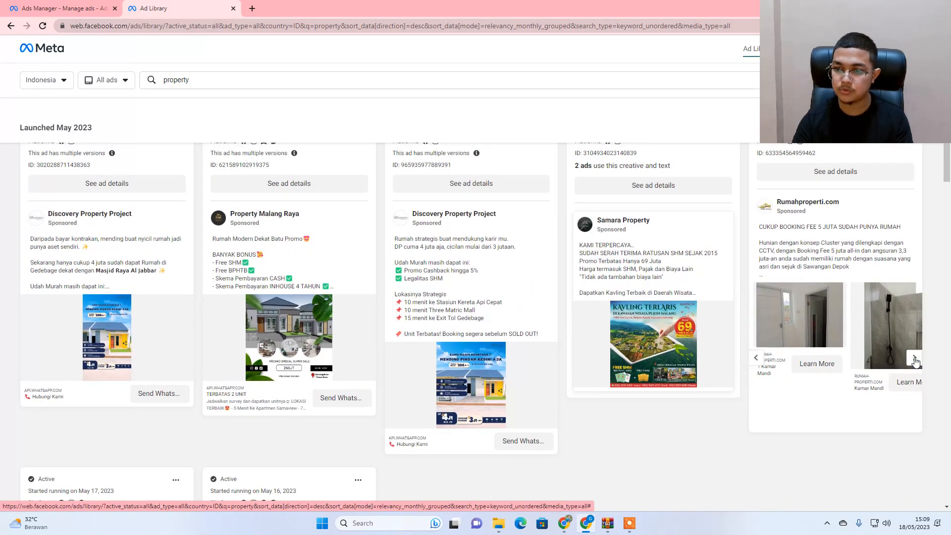
click(817, 258)
drag(760, 227, 915, 287)
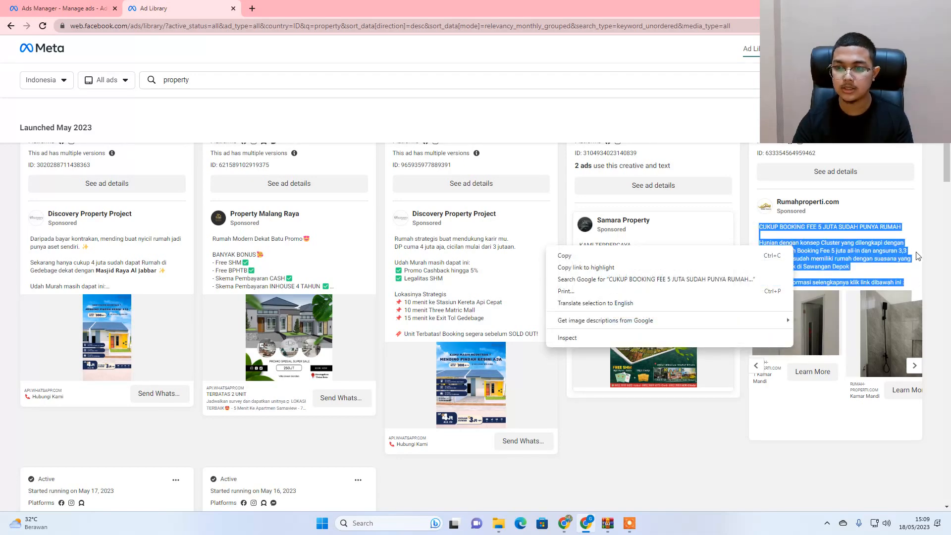
click(862, 238)
Step: Return to Ads Manager and examine the ad's media choices, text fields, call to action and Website URL destination
click(30, 8)
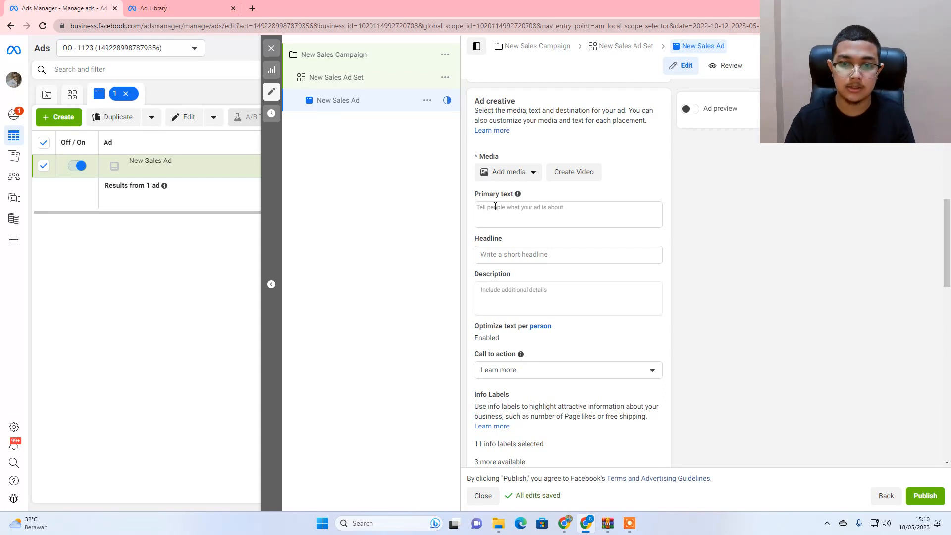
click(489, 173)
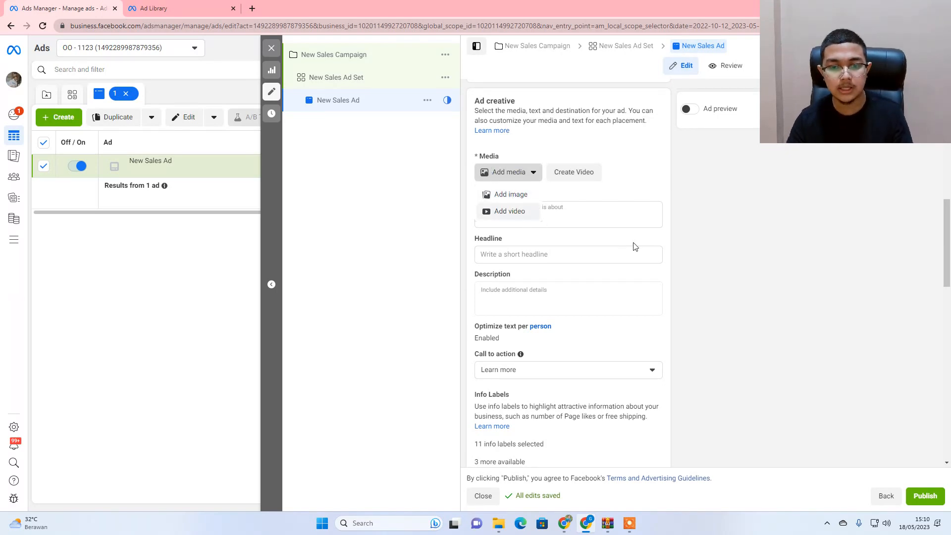
scroll(666, 250, down, 3)
scroll(665, 248, up, 3)
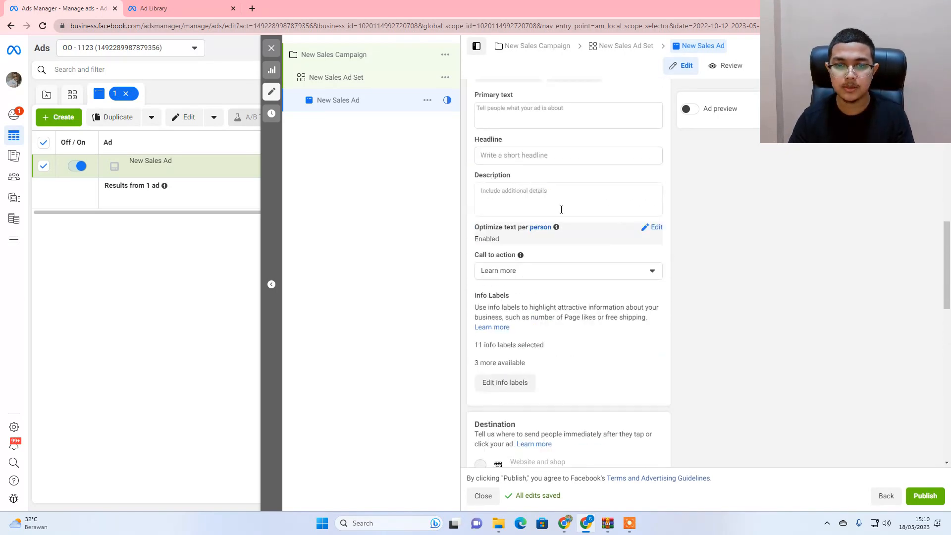
click(514, 218)
scroll(514, 218, down, 9)
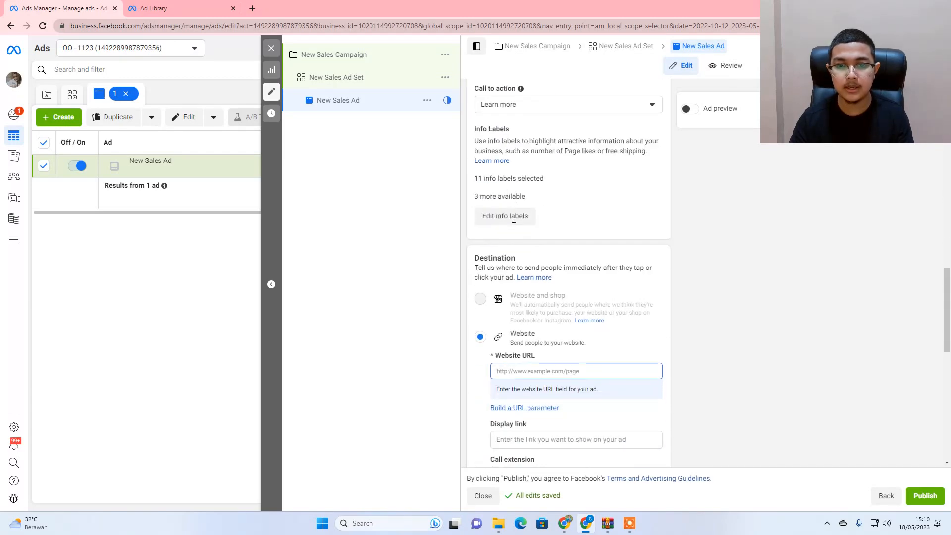
scroll(514, 218, down, 1)
scroll(510, 213, up, 1)
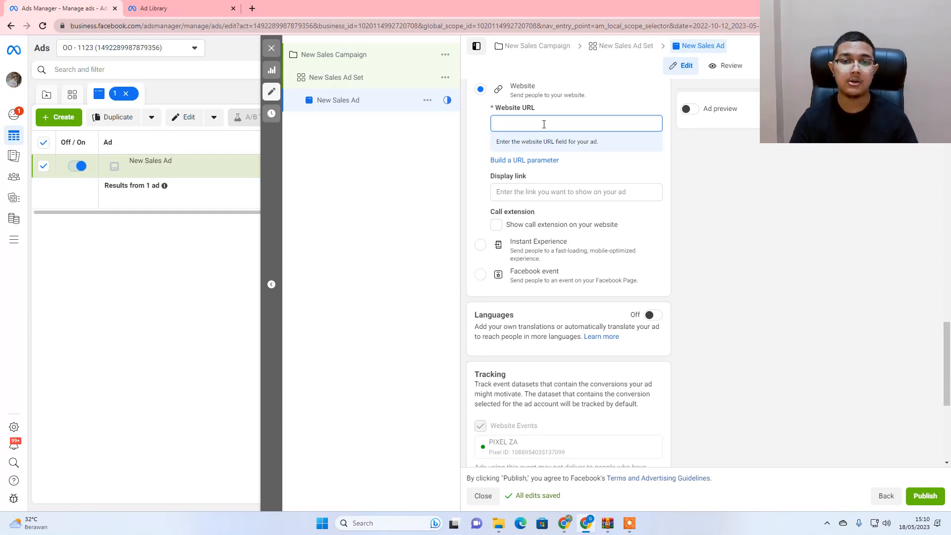
Step: Open the Rumahproperti.com ad's landing page from the Ad Library and examine its property details and brochure form
click(165, 6)
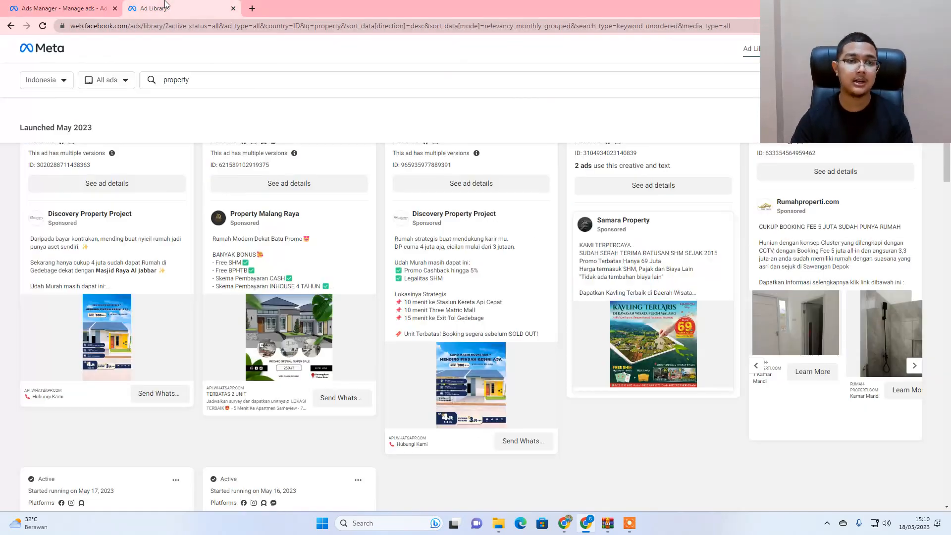
click(832, 373)
click(186, 5)
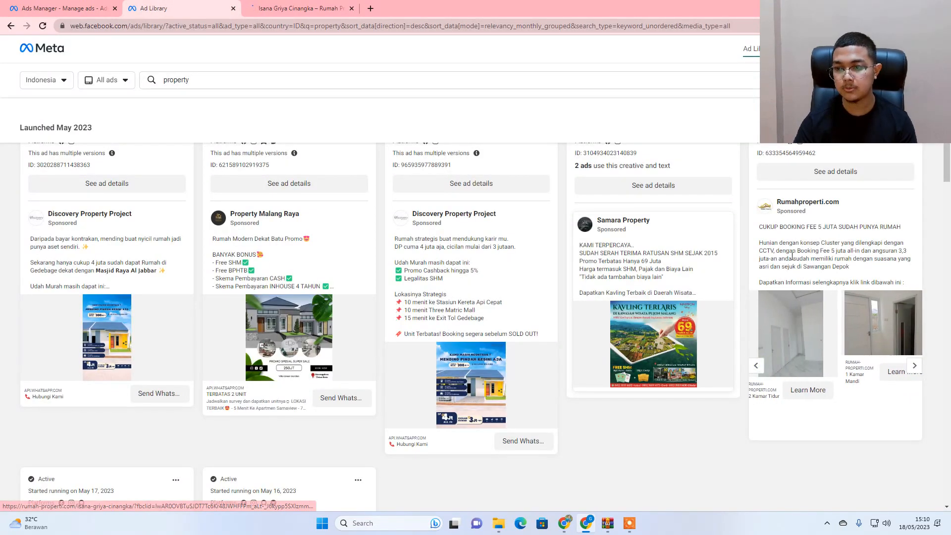
click(809, 396)
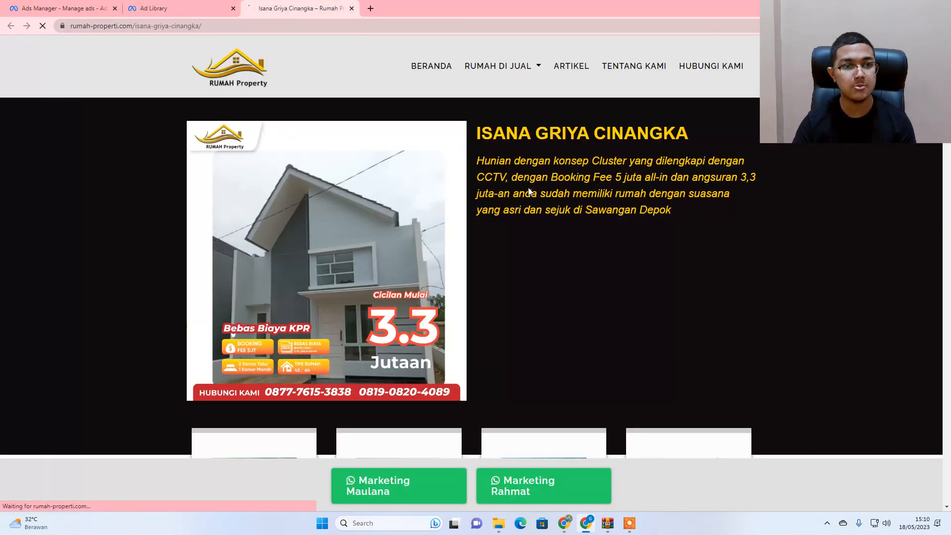
scroll(631, 253, down, 15)
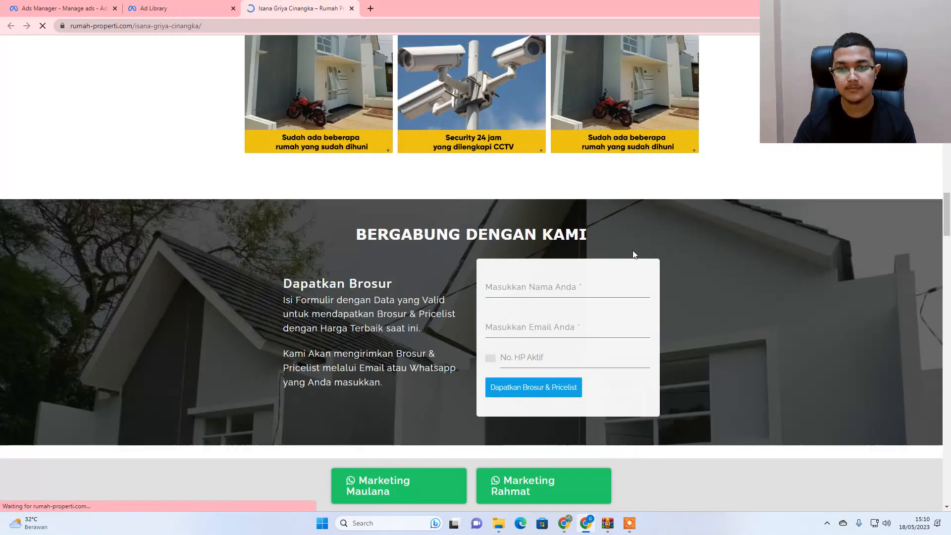
Step: Examine the Isana Griya Cinangka landing page's brochure form, WhatsApp contacts, KPR payment illustration, gallery, header and promo sections
scroll(632, 252, down, 7)
scroll(547, 320, up, 7)
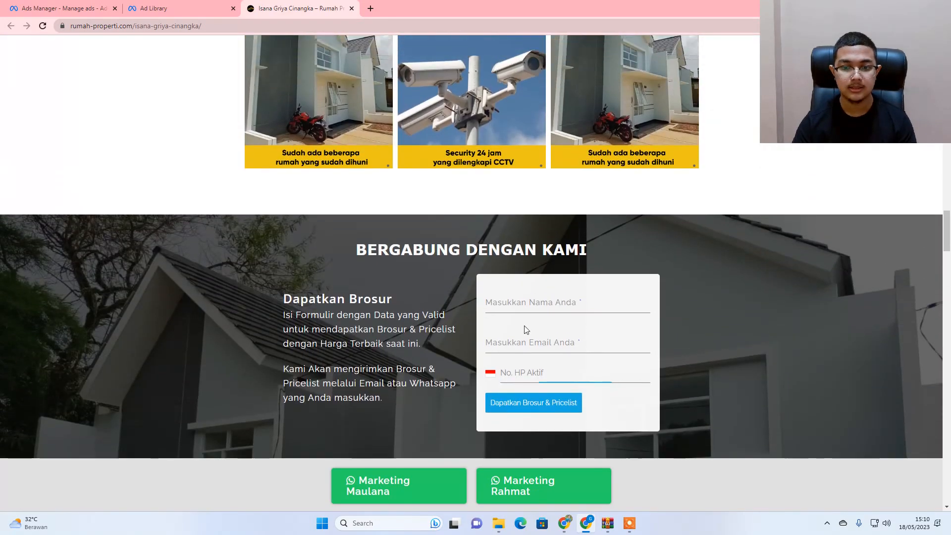
scroll(525, 330, up, 15)
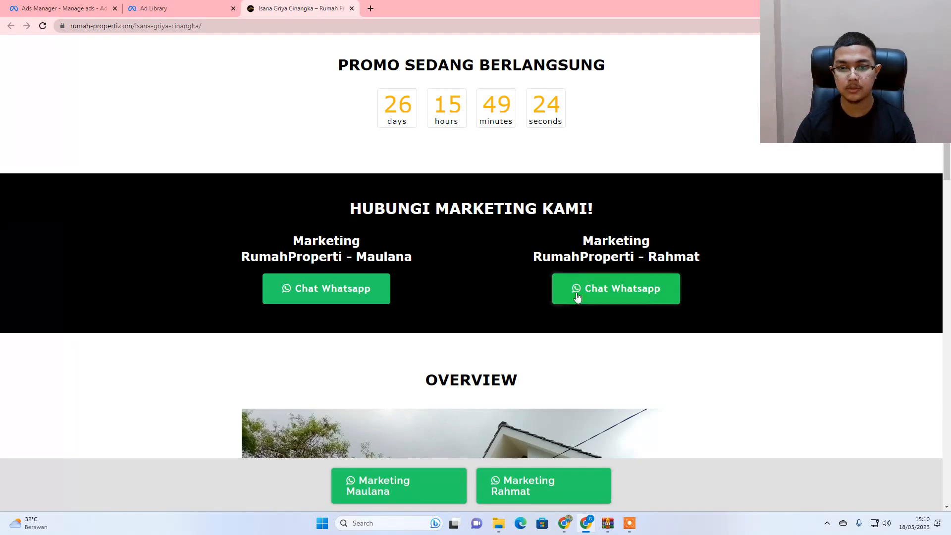
scroll(602, 277, down, 12)
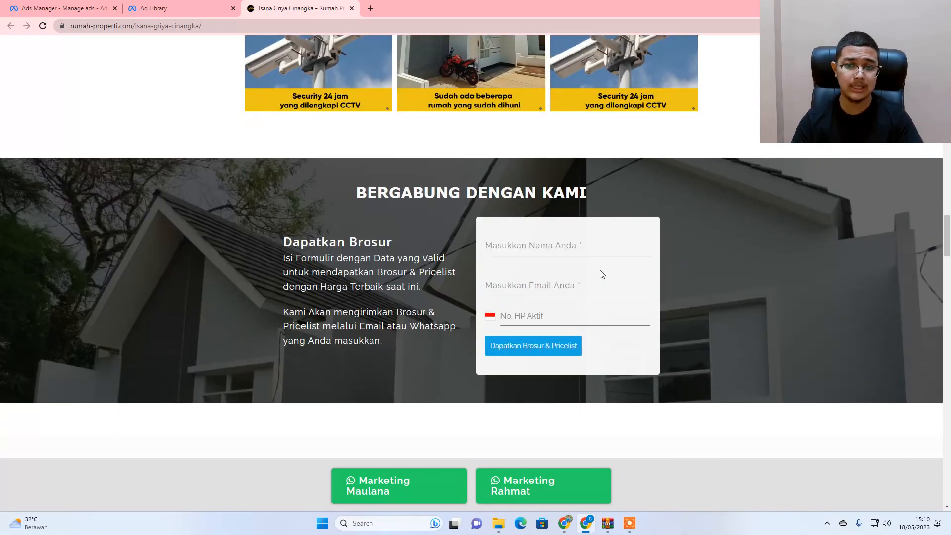
scroll(601, 275, down, 3)
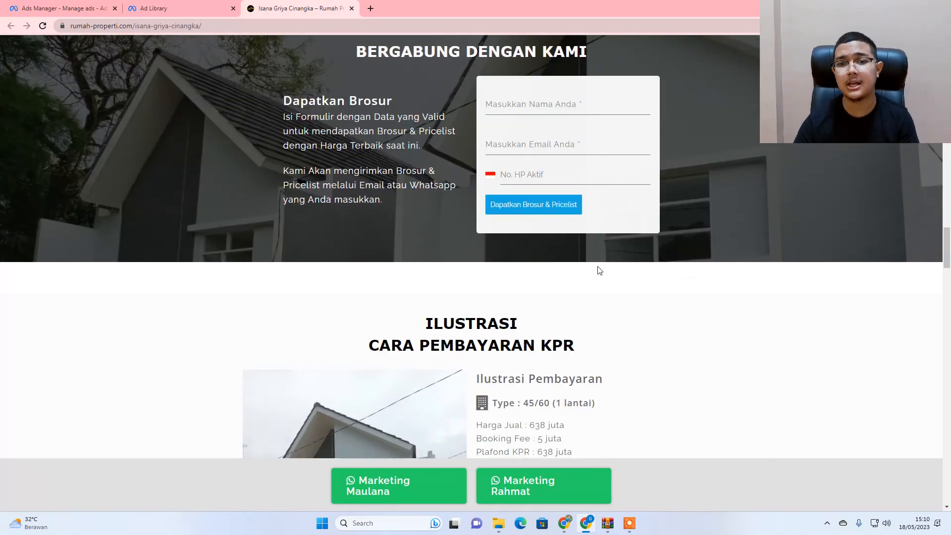
scroll(600, 271, down, 20)
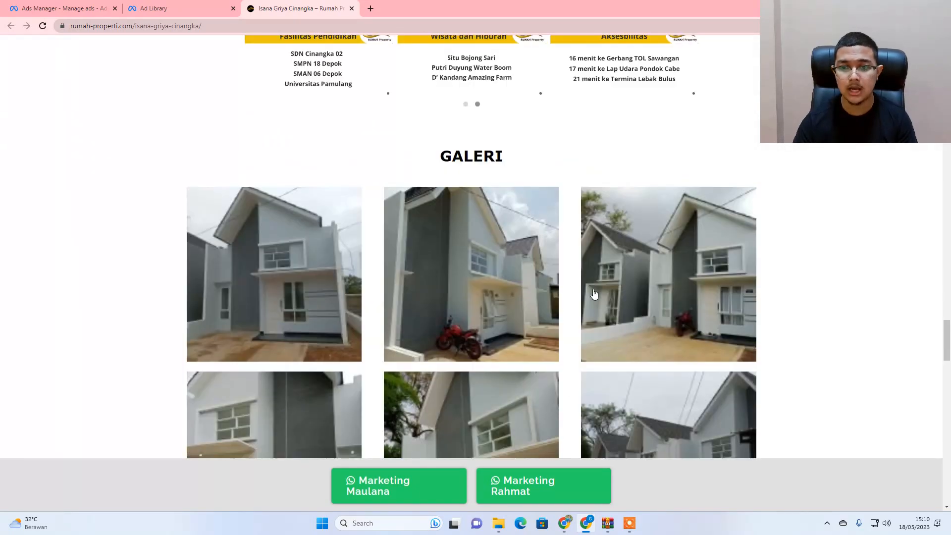
drag(946, 353, 947, 40)
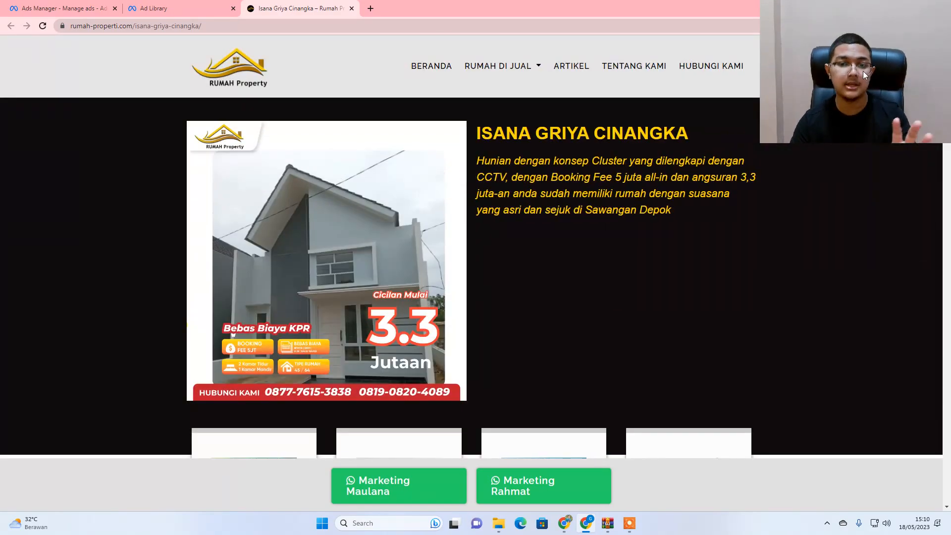
scroll(564, 312, down, 15)
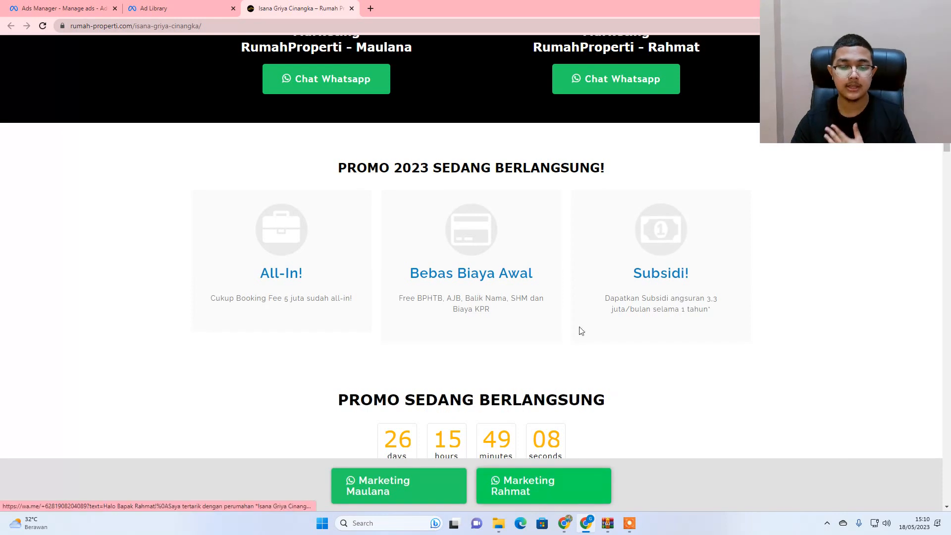
scroll(578, 134, up, 2)
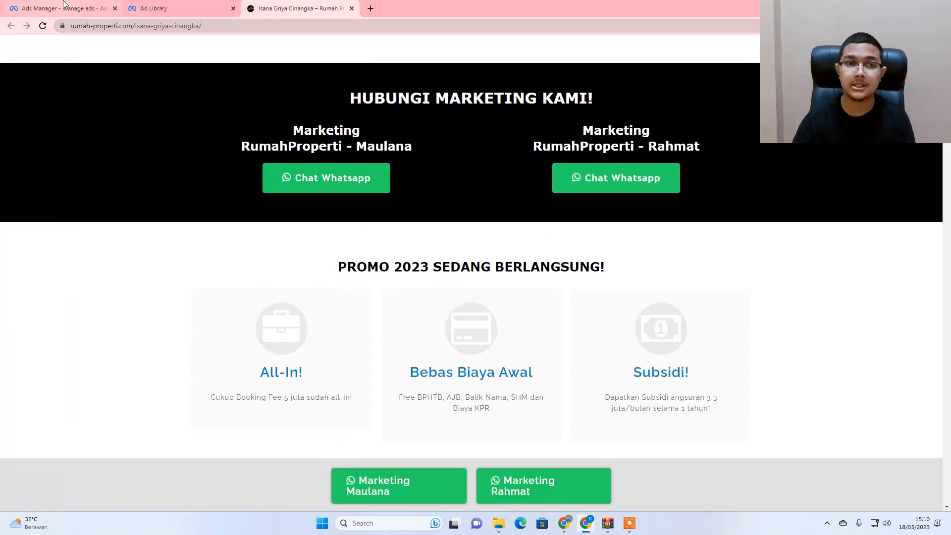
Step: Return to Ads Manager and close the New Sales Ad editor to show the ads list
click(50, 4)
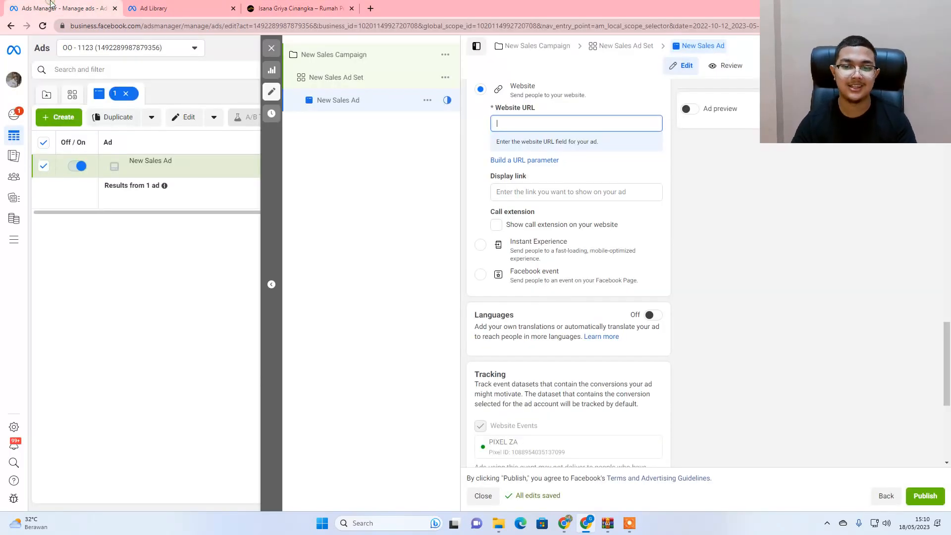
click(269, 51)
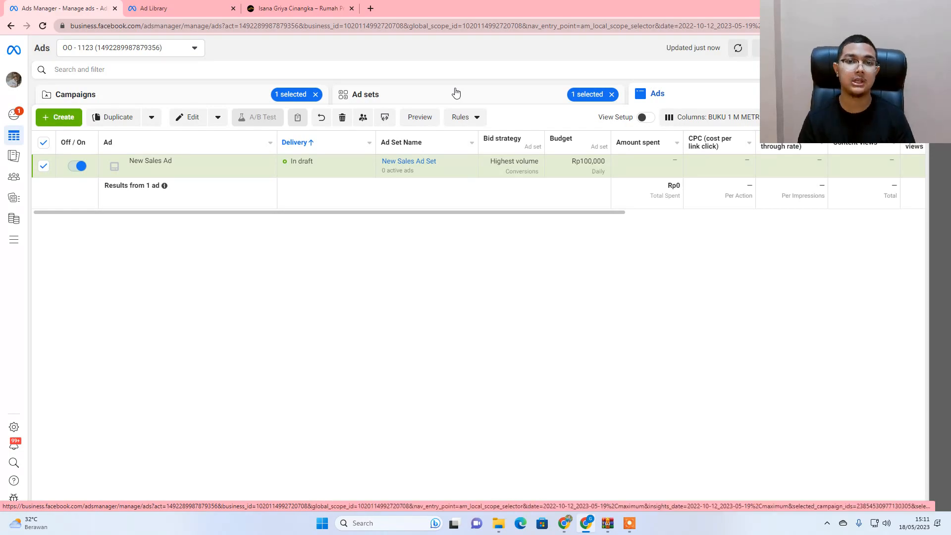
Step: Return to the Ad Library's property search results by way of the landing page and highlight the result count
click(275, 8)
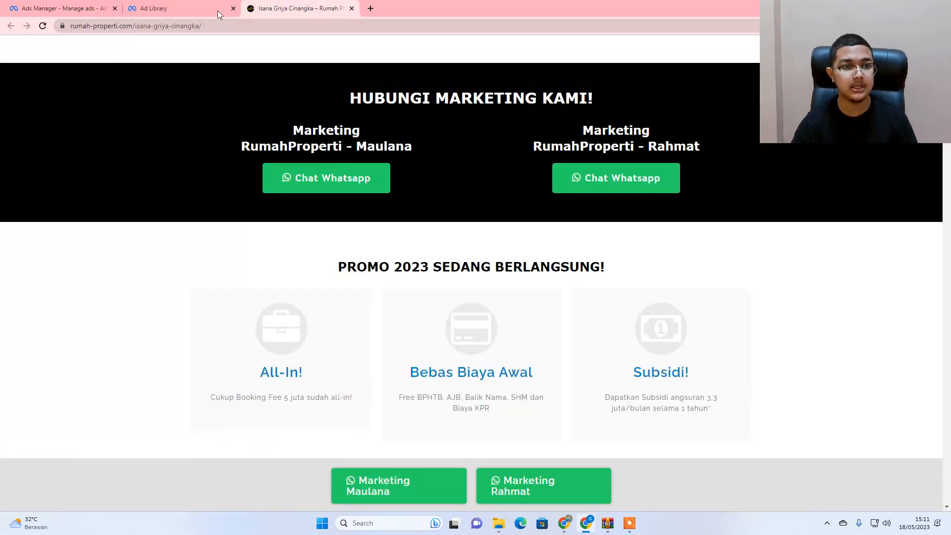
click(218, 9)
scroll(127, 124, up, 15)
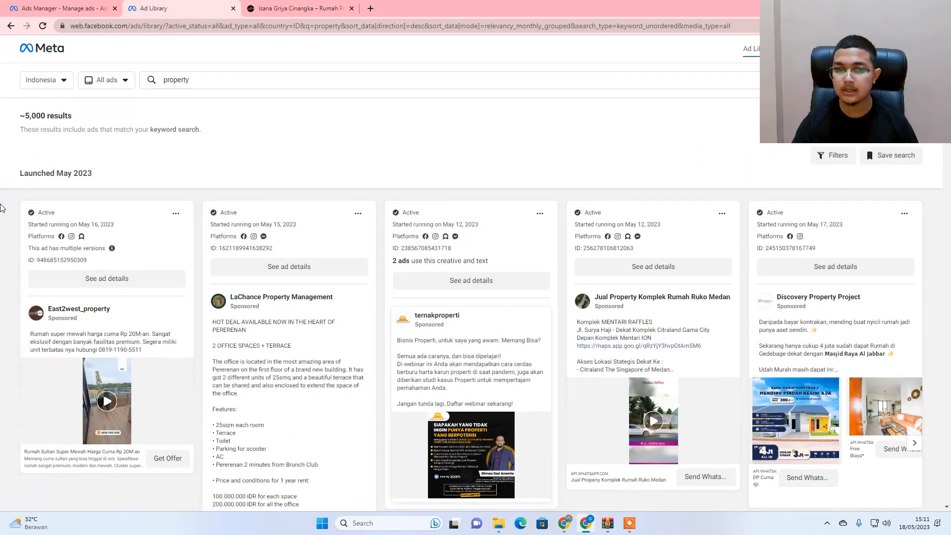
triple_click(27, 115)
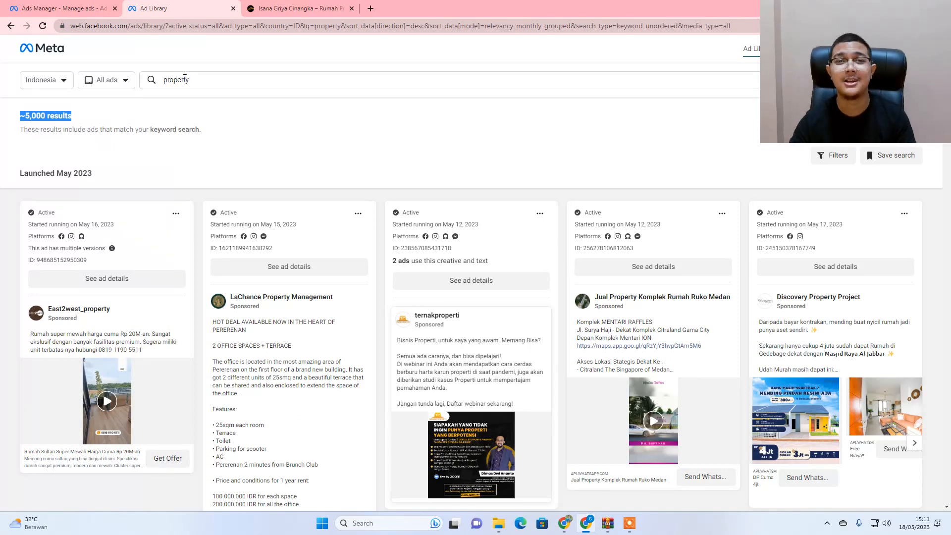
click(629, 523)
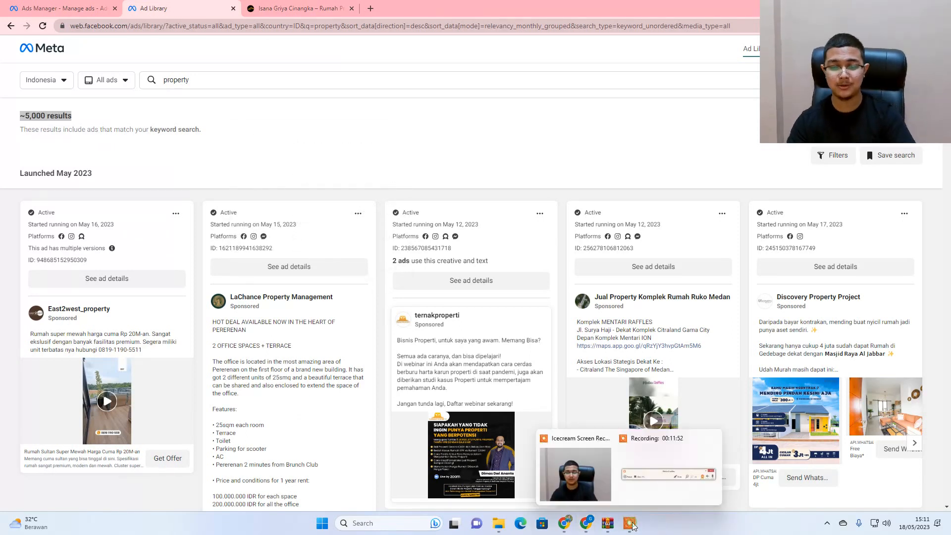